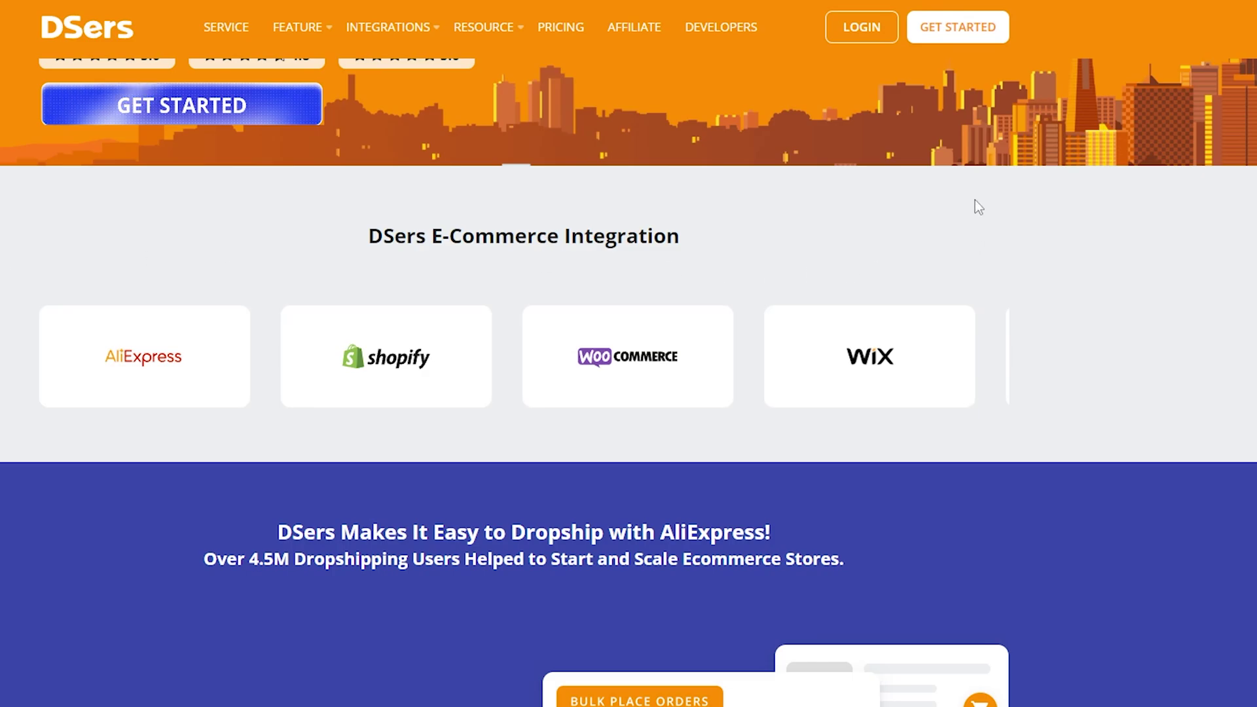
- Sign up for a new DSers account with an email address and password
click(622, 397)
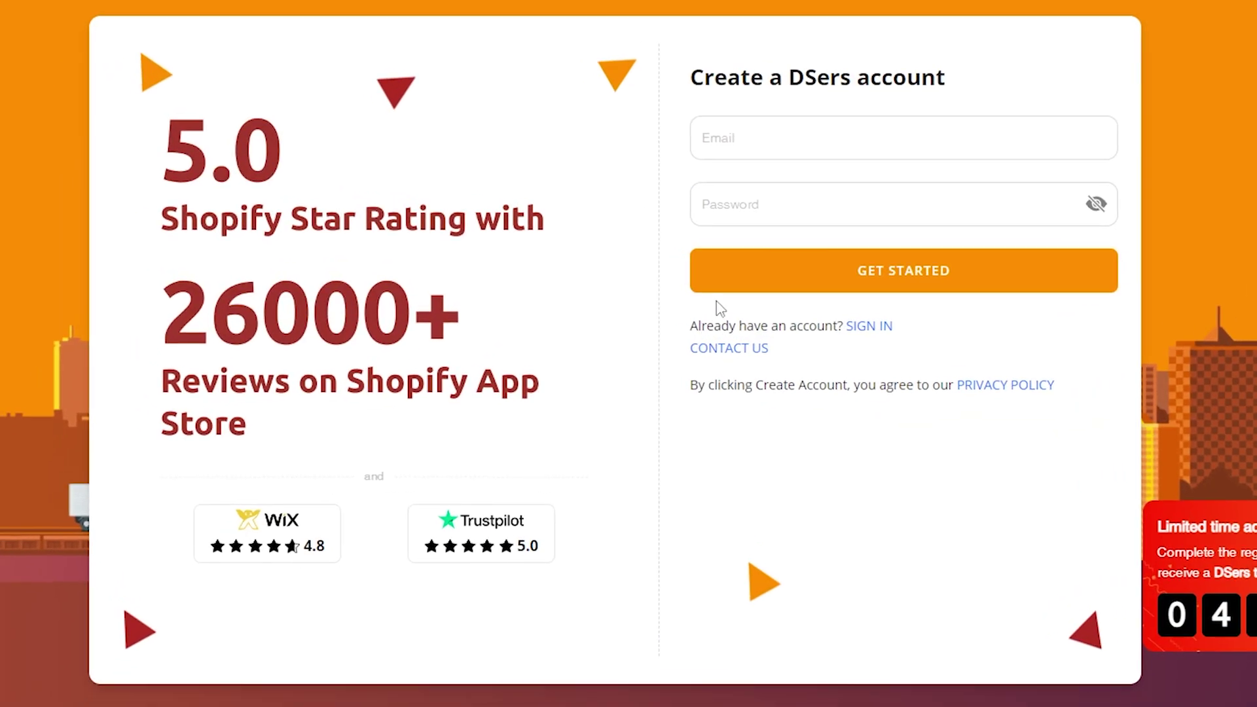
click(659, 231)
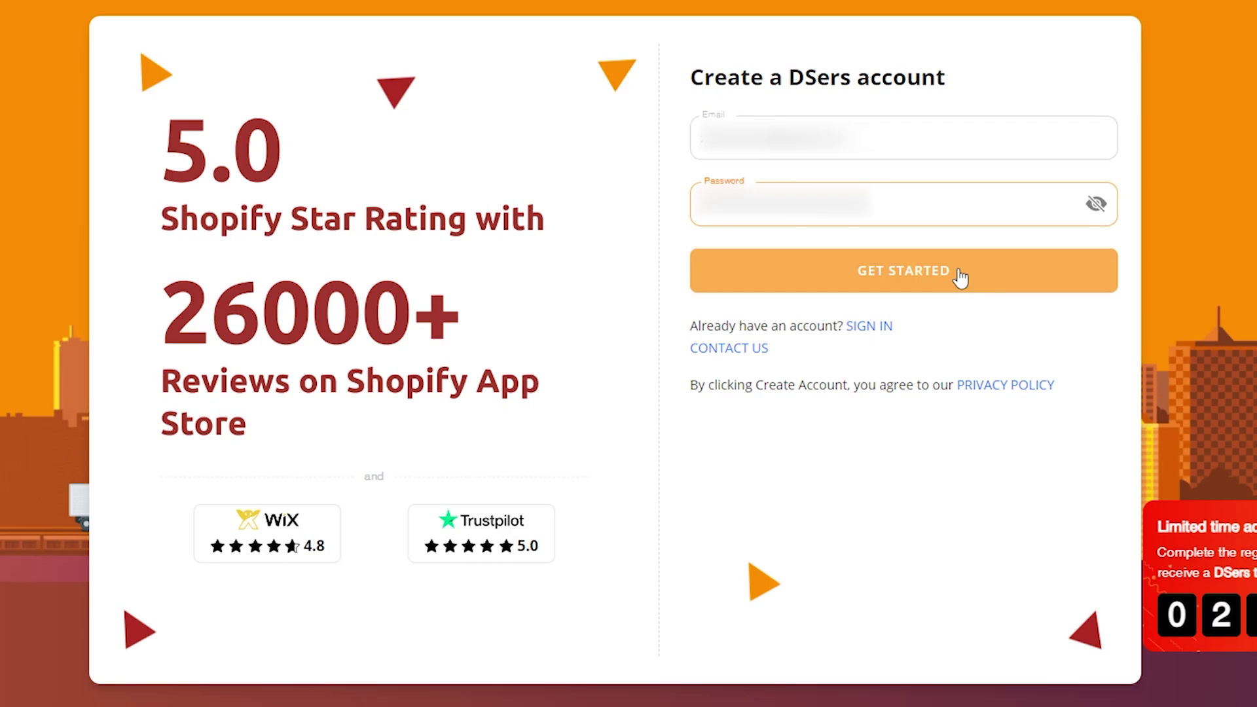
click(959, 272)
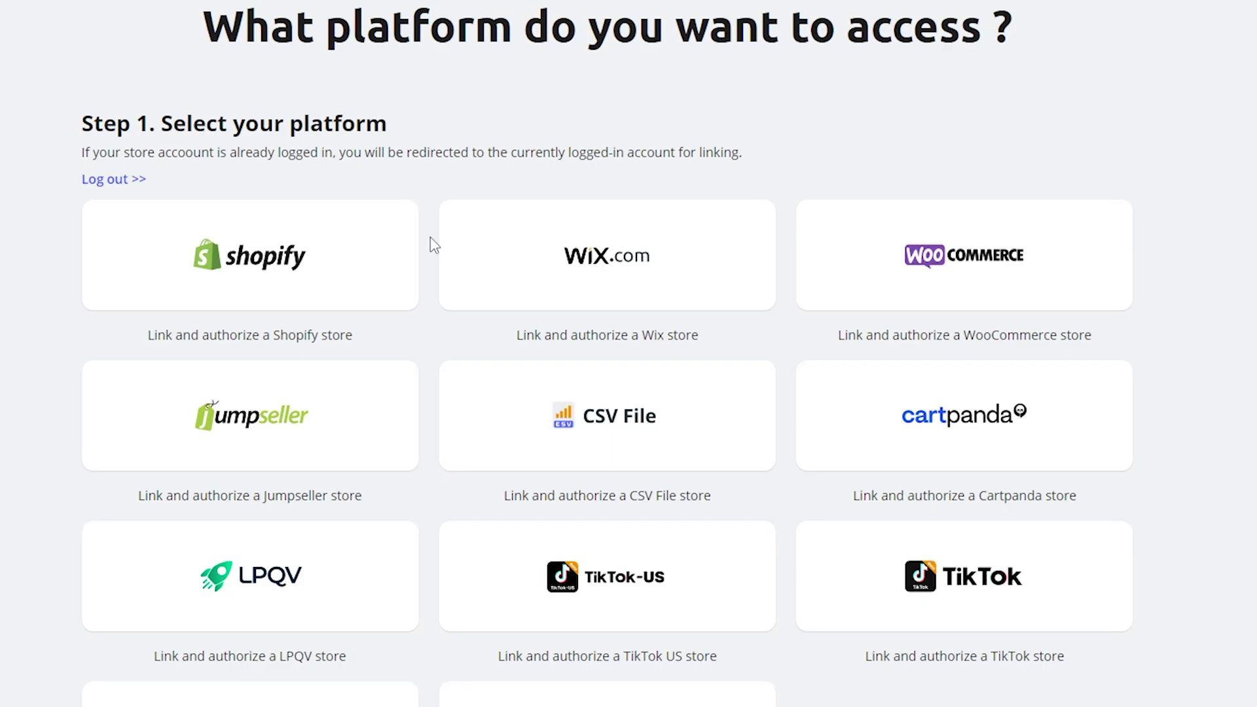
- Choose Shopify as the platform and approve installing DSers on the store
click(351, 261)
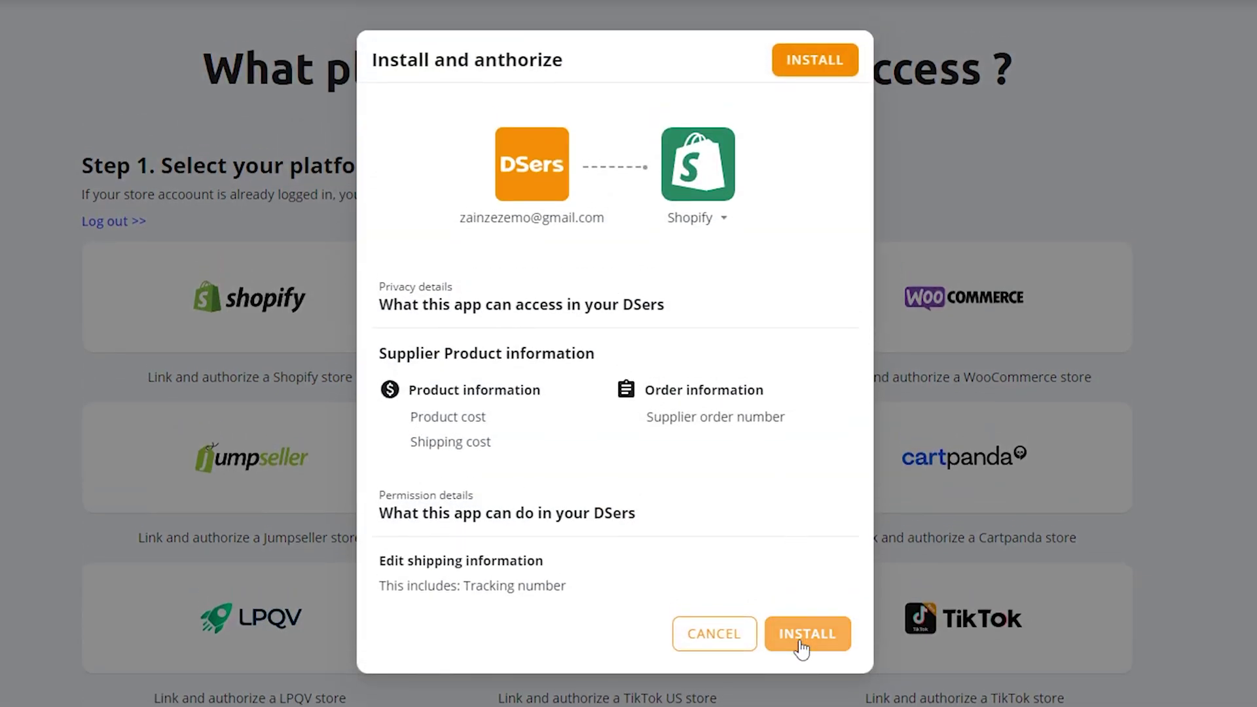
click(804, 635)
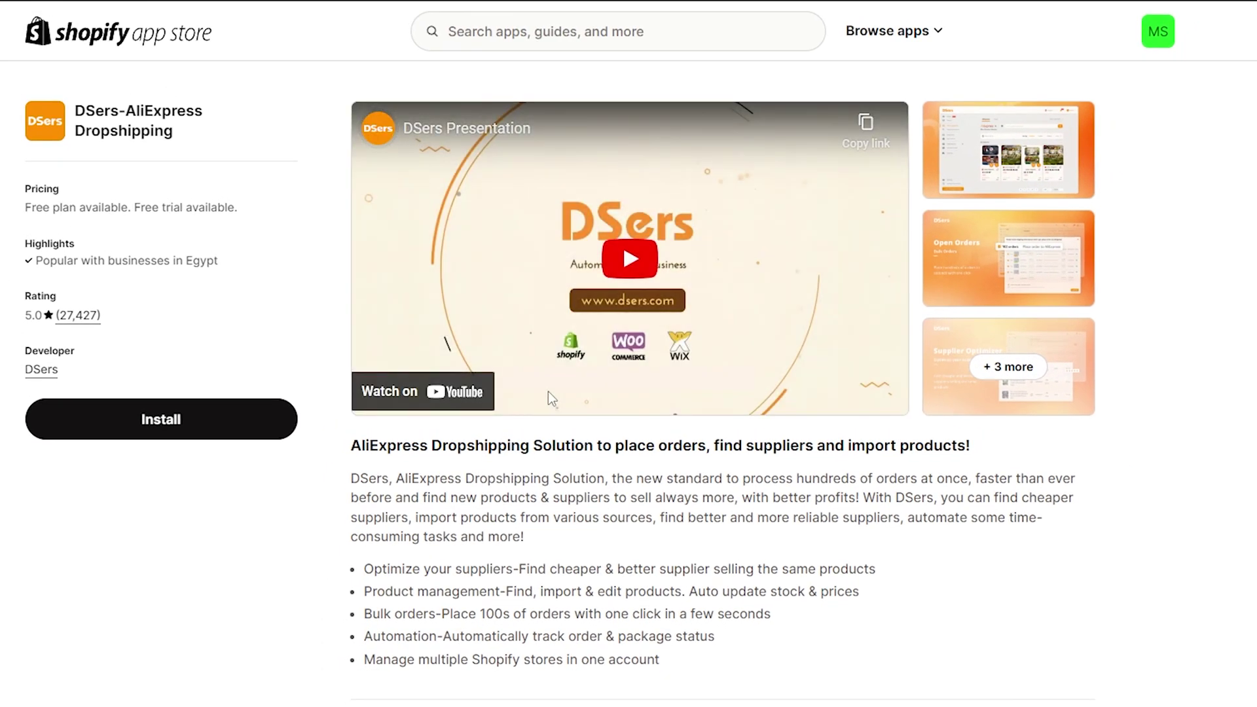
- Install the DSers-AliExpress Dropshipping app and grant its requested store access
click(204, 432)
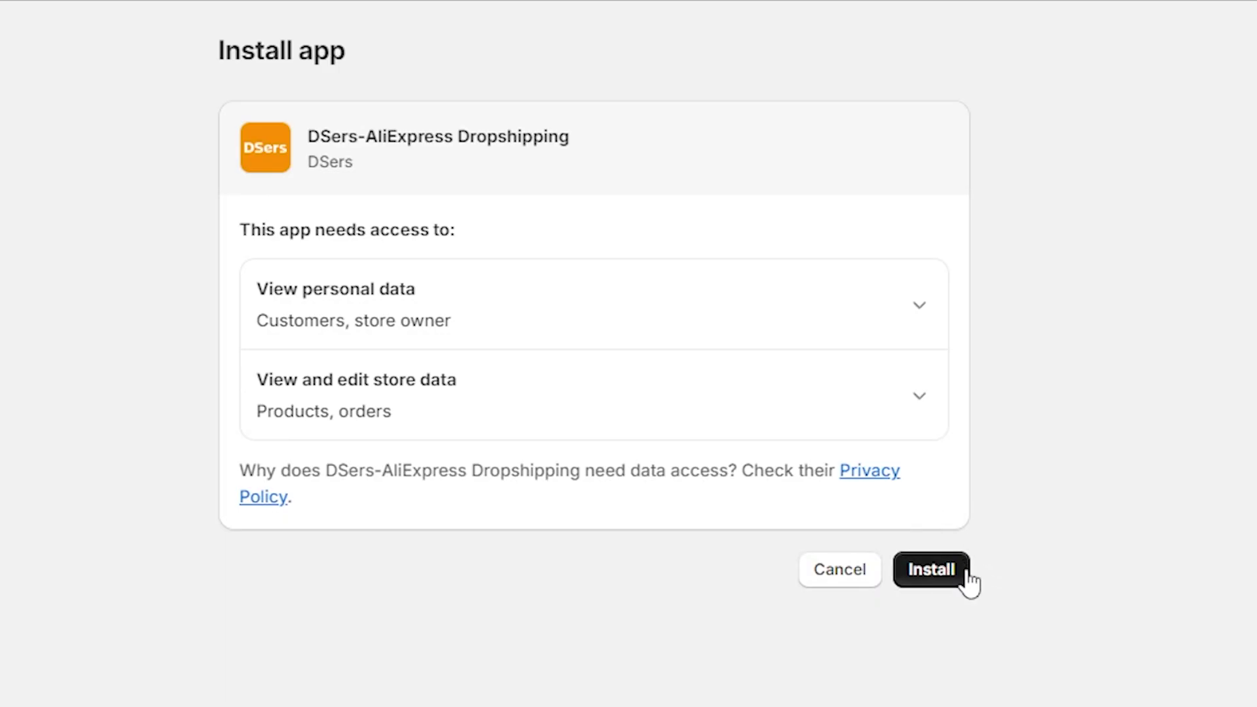
click(949, 576)
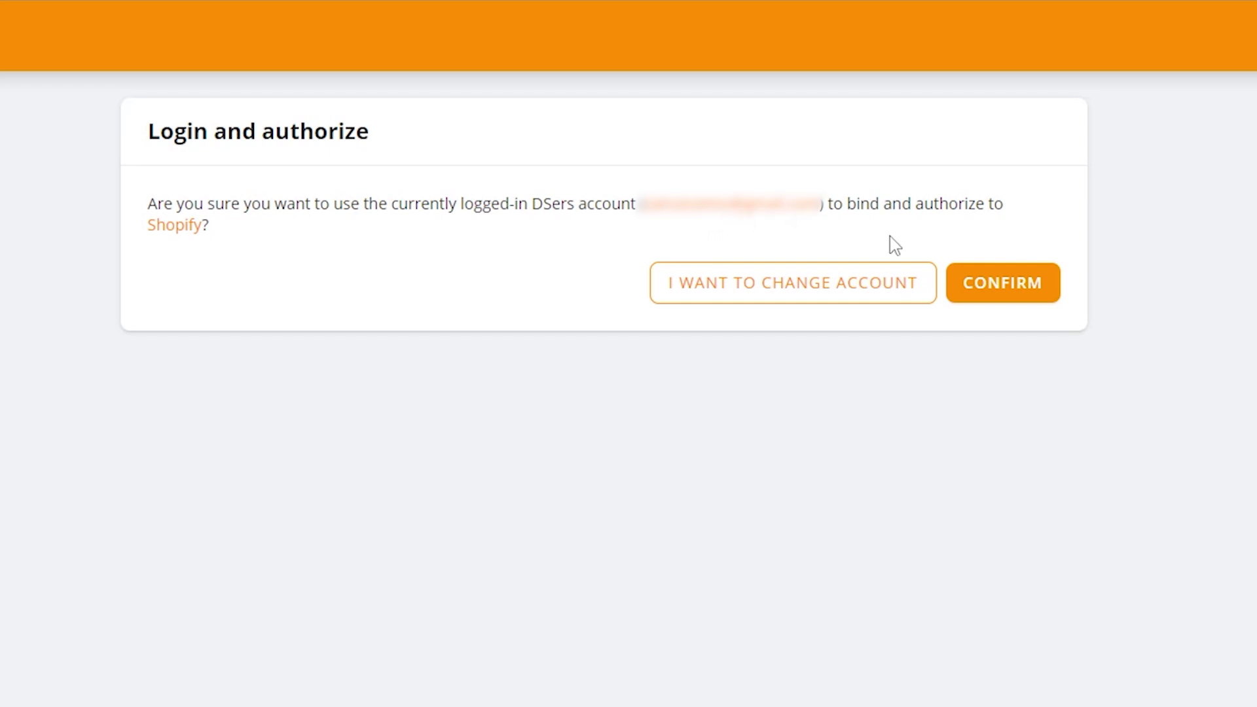
- Confirm the Shopify binding, pick the free Basic plan, and log in to authorize AliExpress
click(1019, 292)
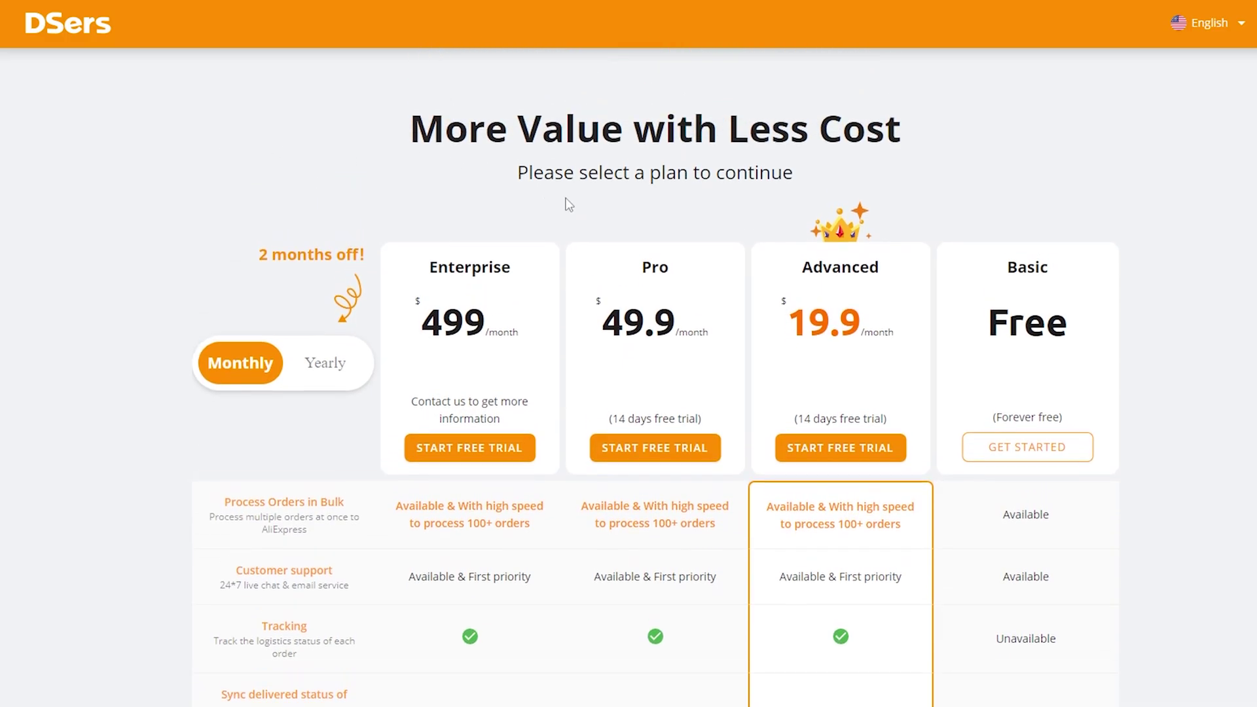
scroll(943, 252, down, 2)
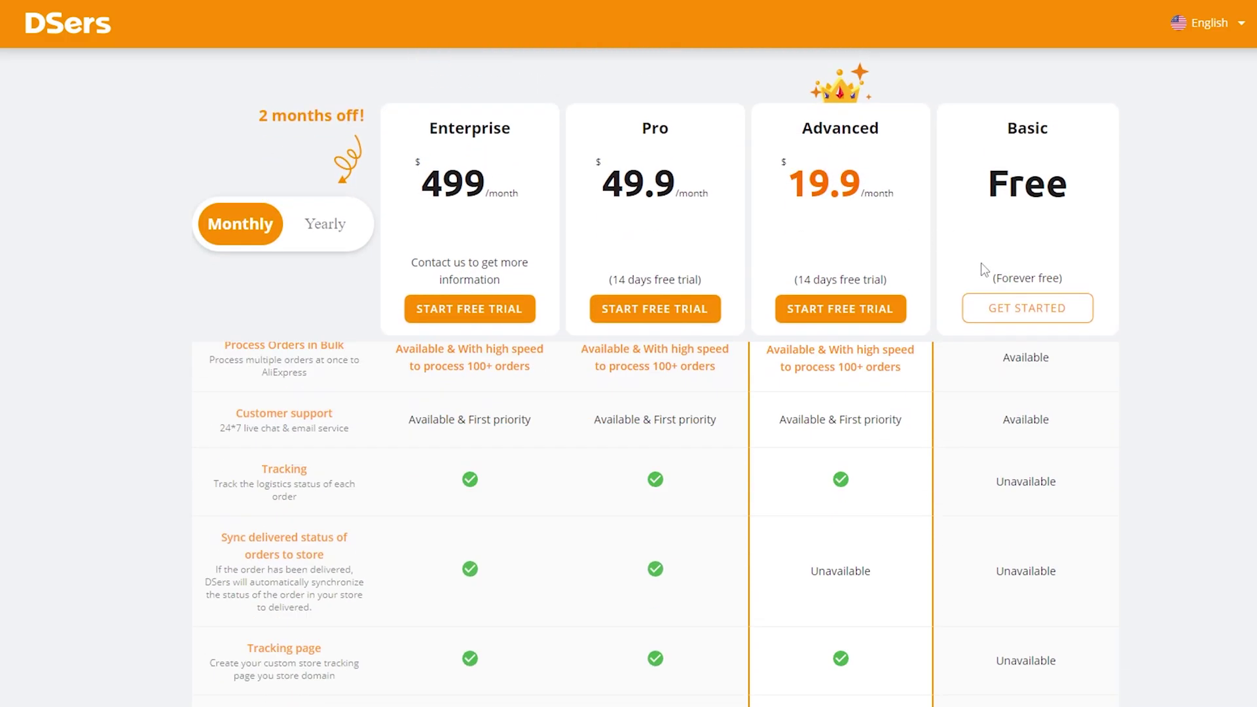
click(1041, 317)
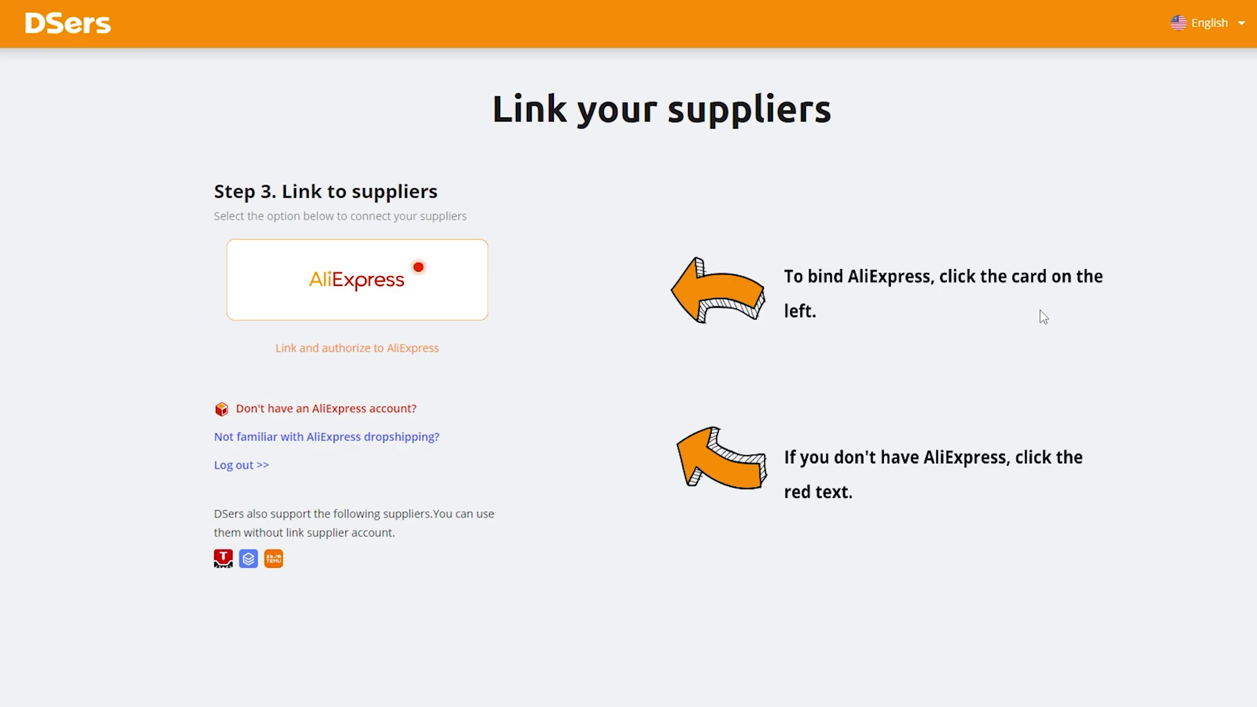
click(347, 288)
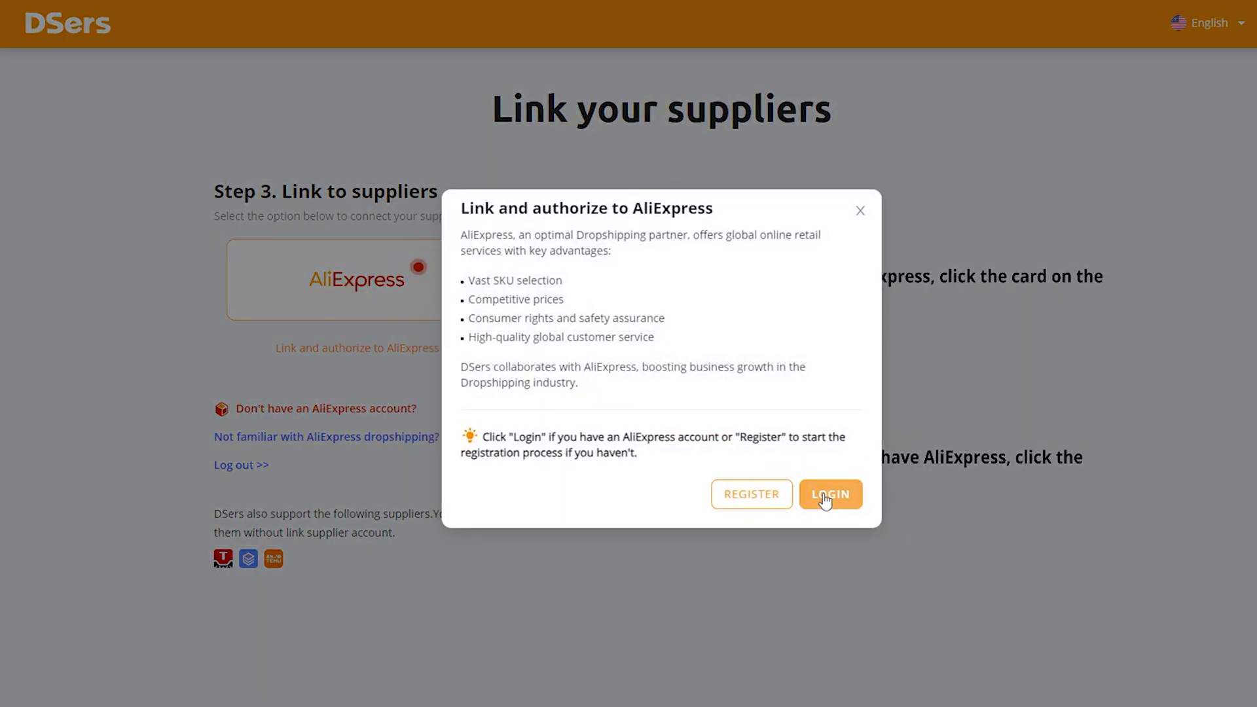
click(752, 495)
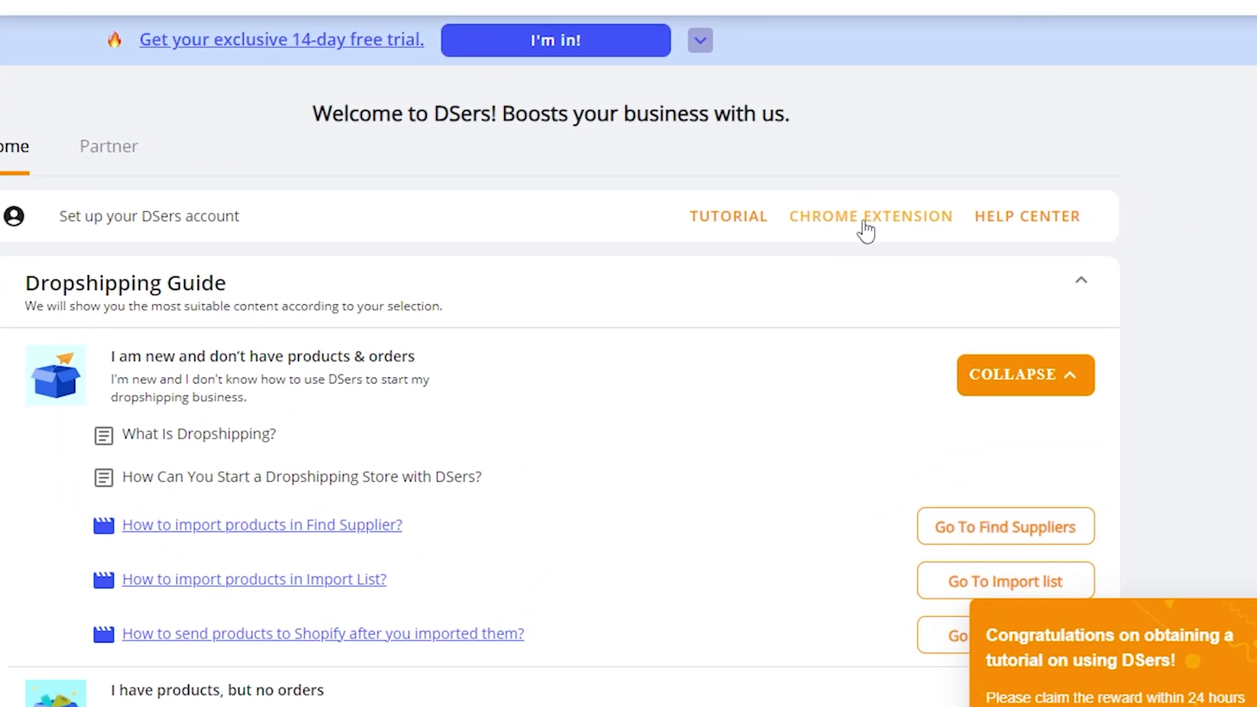
- Add the DSers AliExpress Product Importer extension to Chrome from the Web Store
click(858, 226)
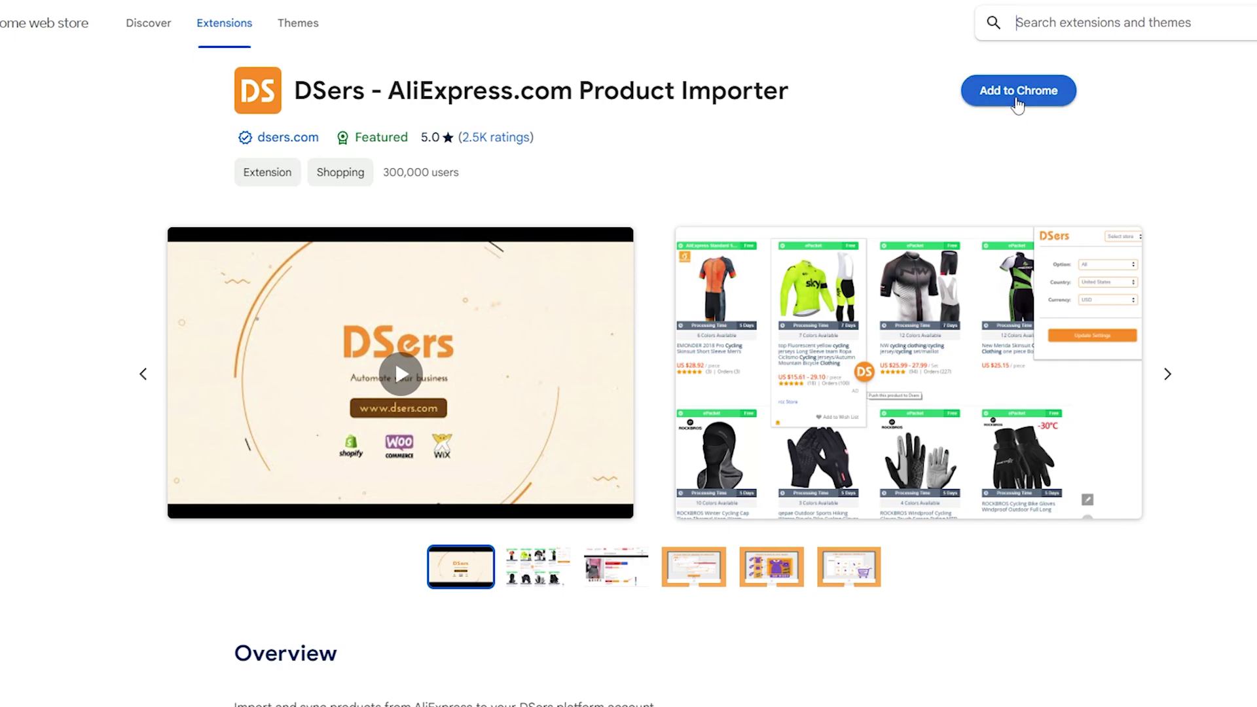
click(1016, 104)
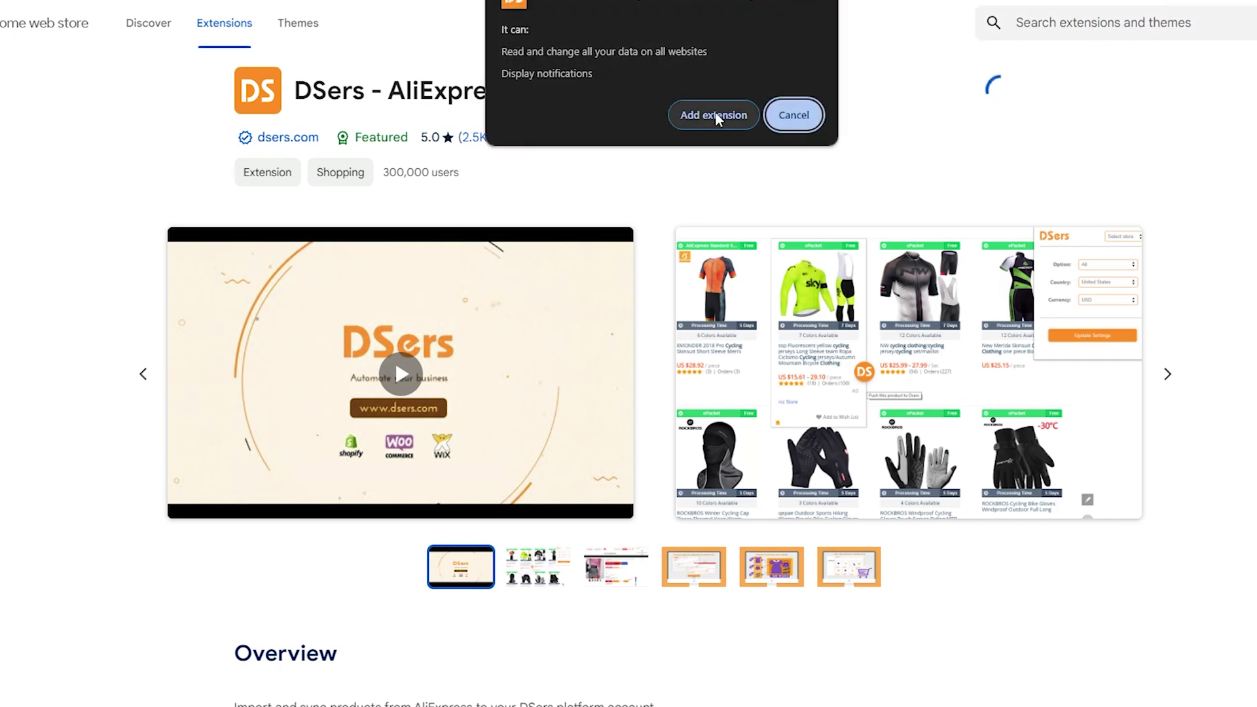
click(710, 121)
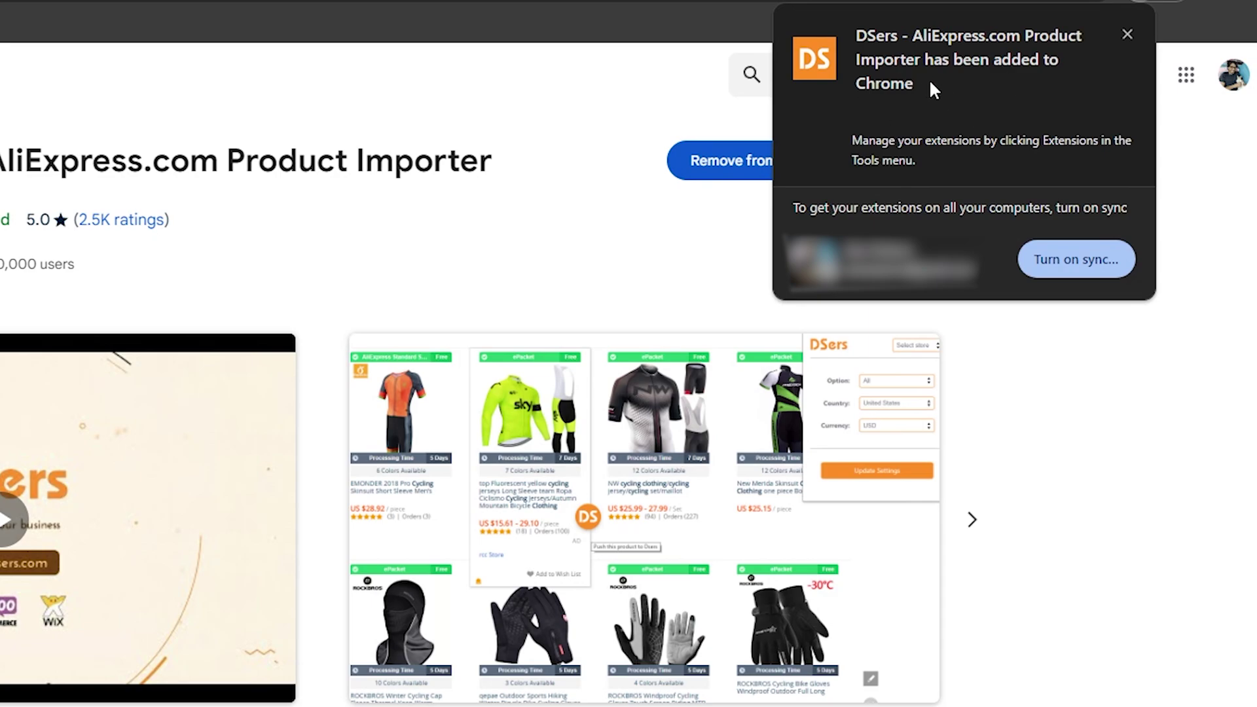
click(1127, 35)
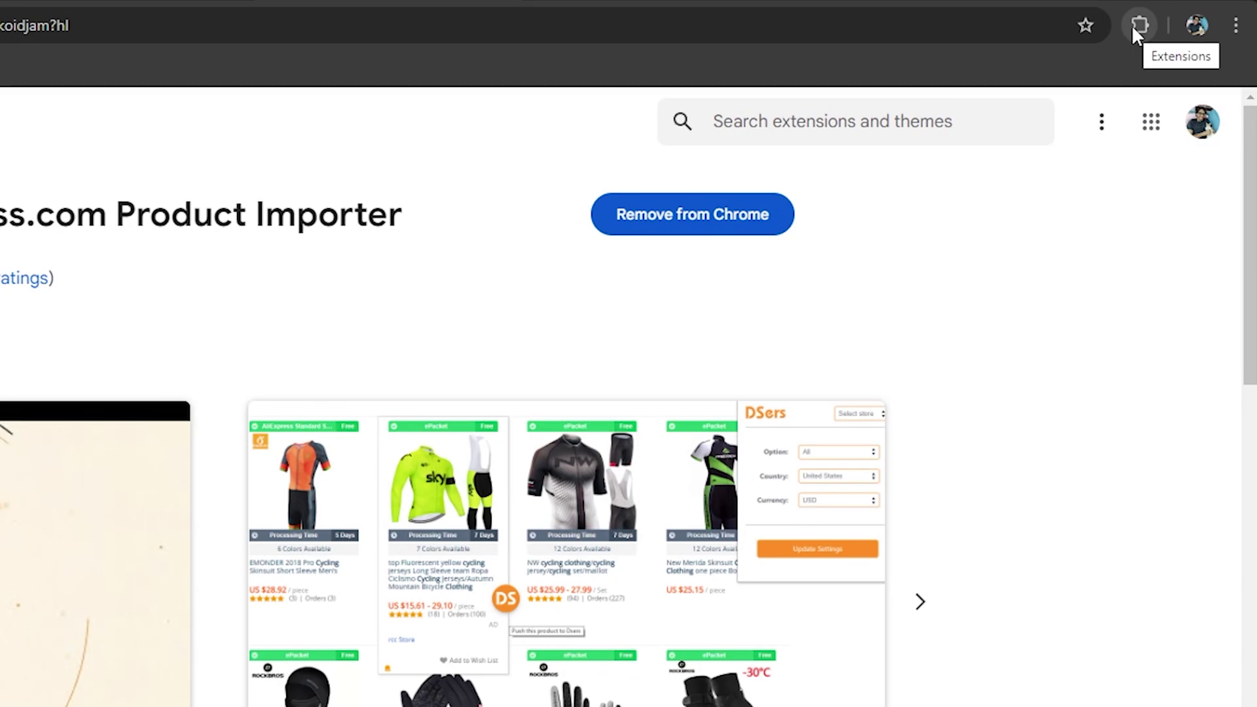
- Log the DSers extension into the DSers account
click(1133, 27)
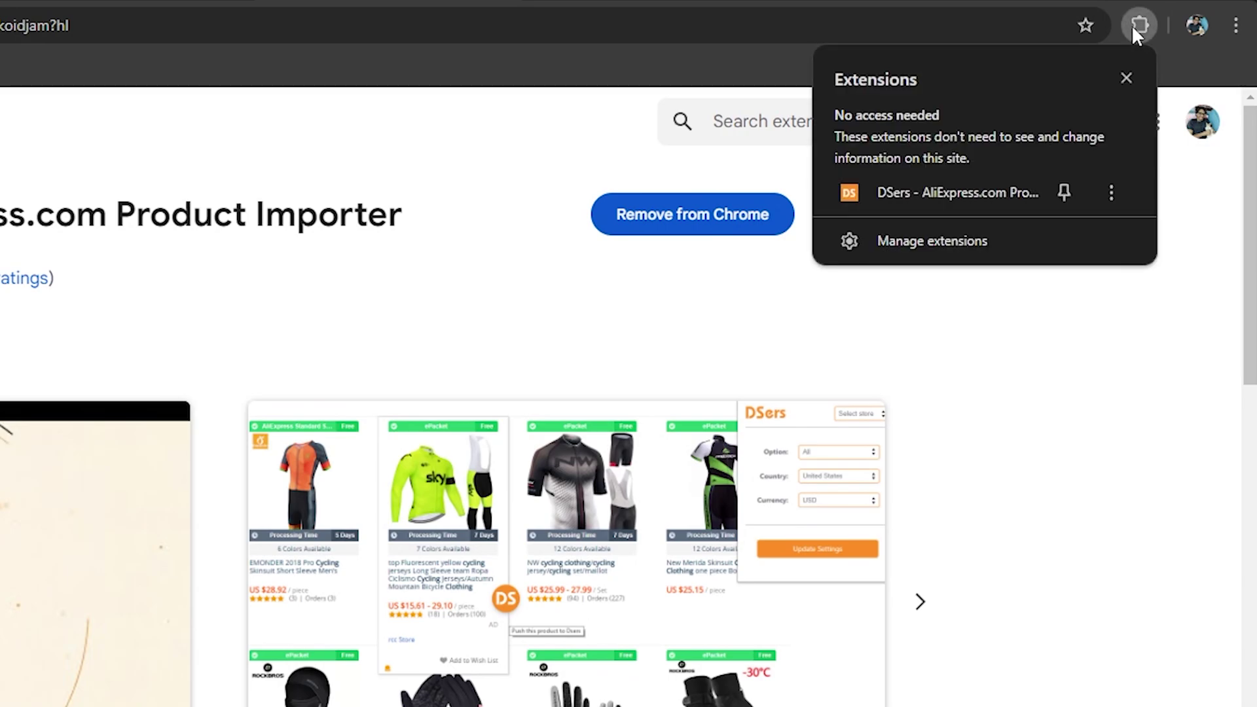
click(929, 194)
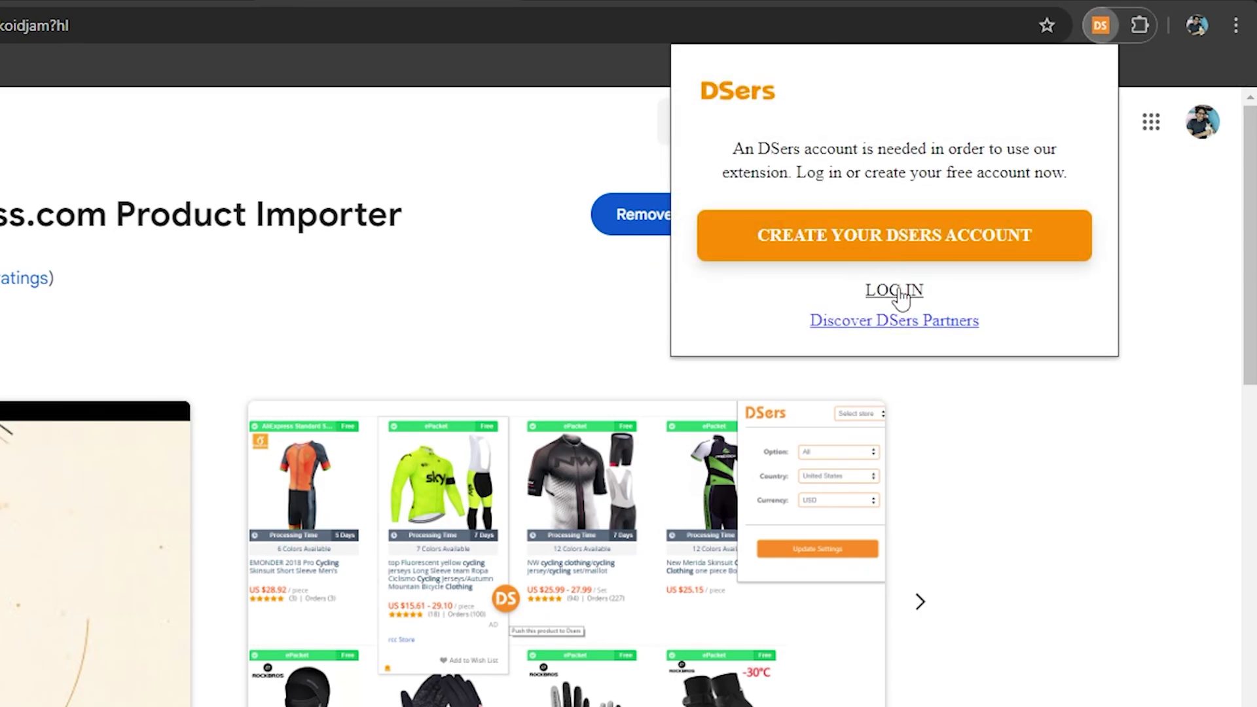
click(907, 294)
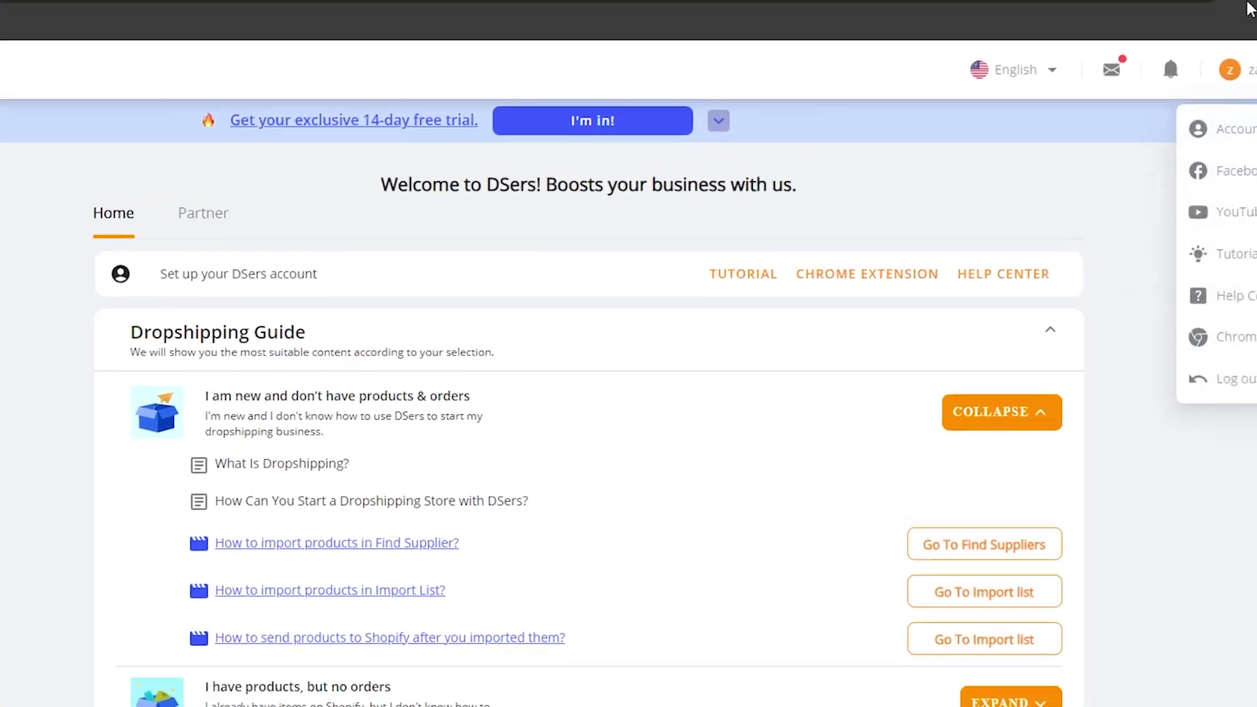
click(1139, 33)
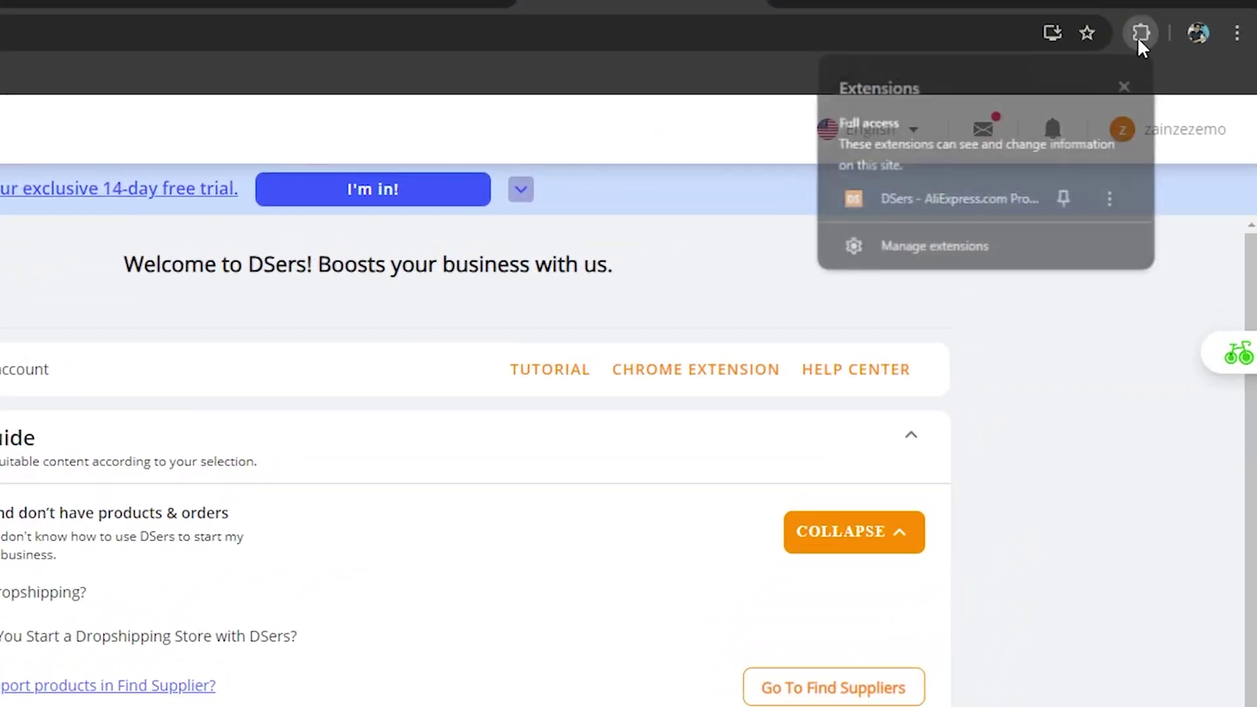
click(986, 199)
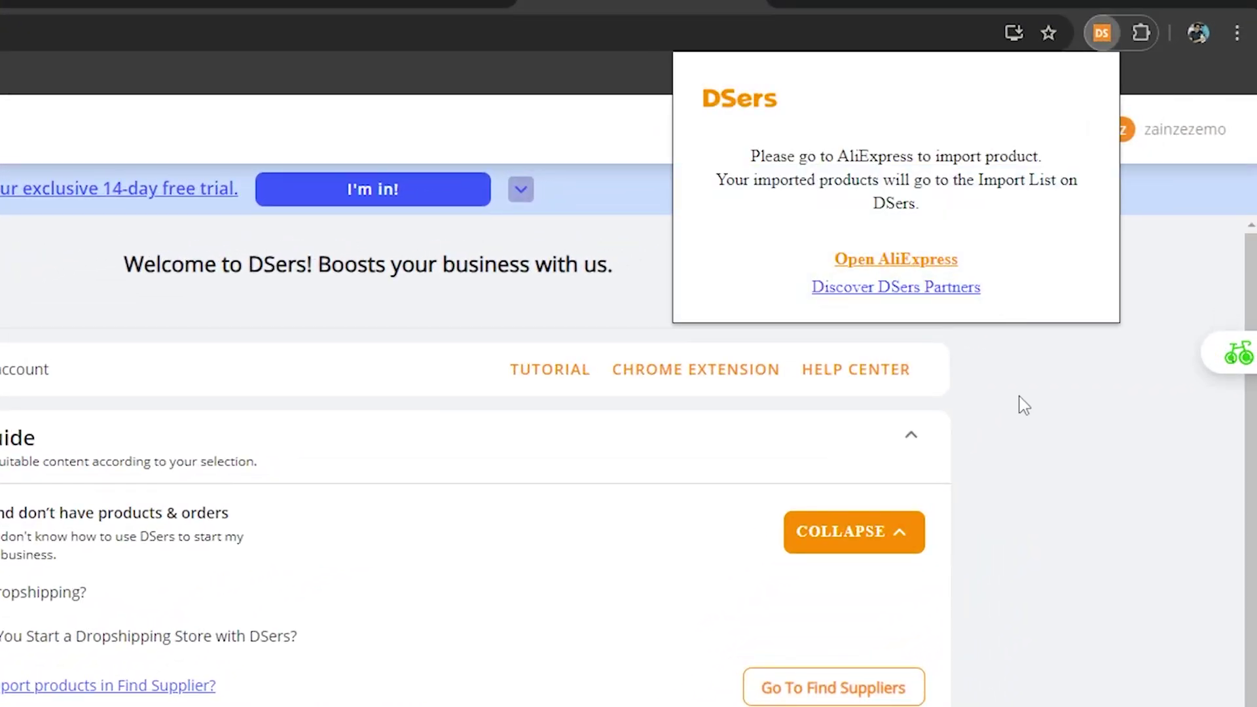
click(1024, 406)
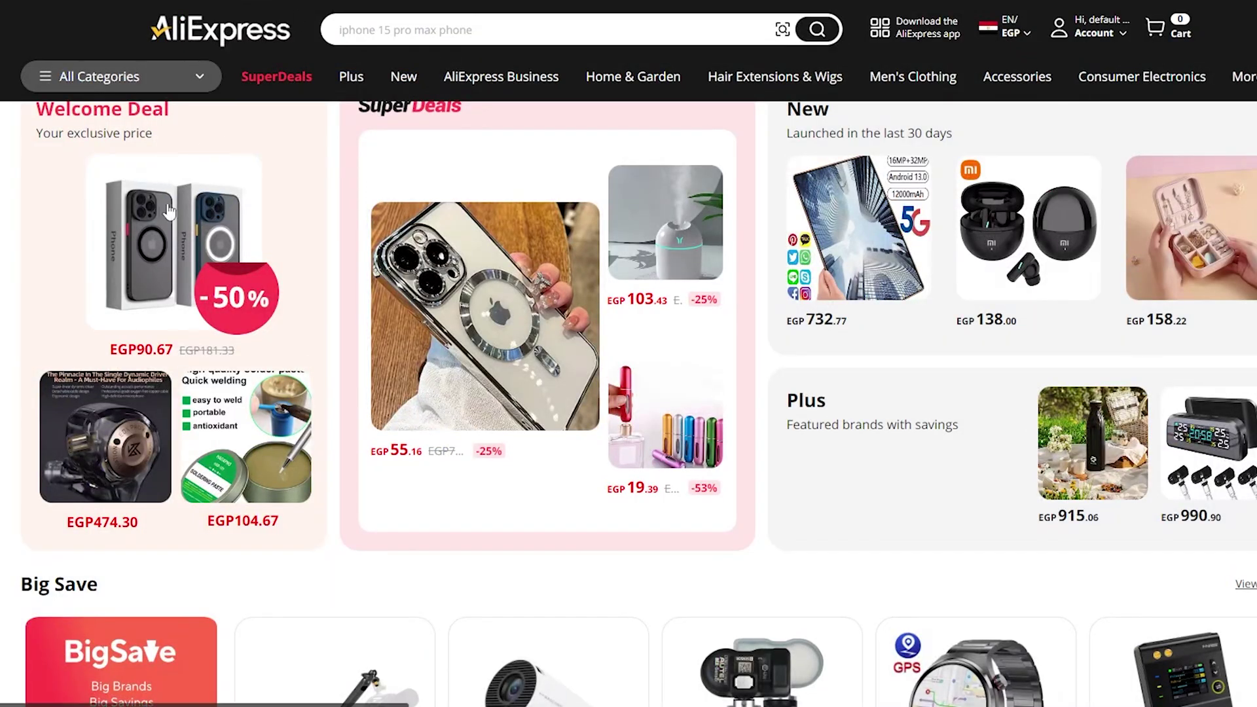
- Open the No-Drill Suction Cup Shoe Rack product page from the early bird deals
scroll(169, 210, up, 3)
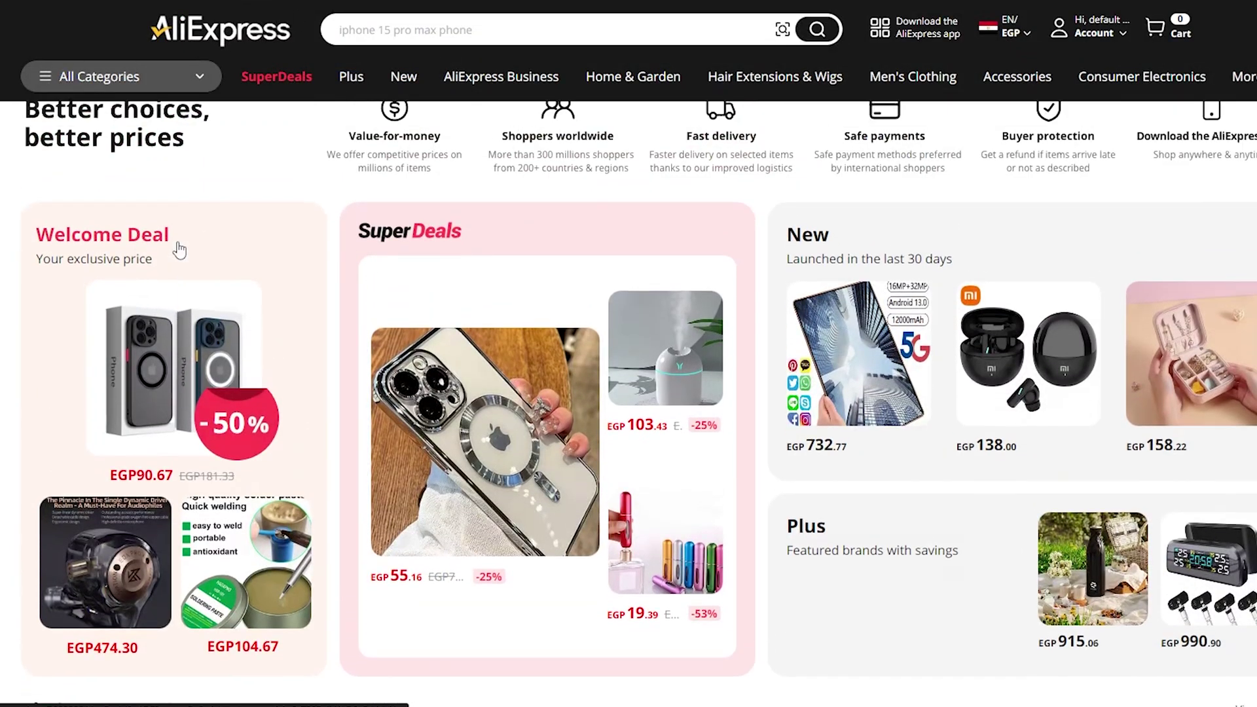
click(1028, 381)
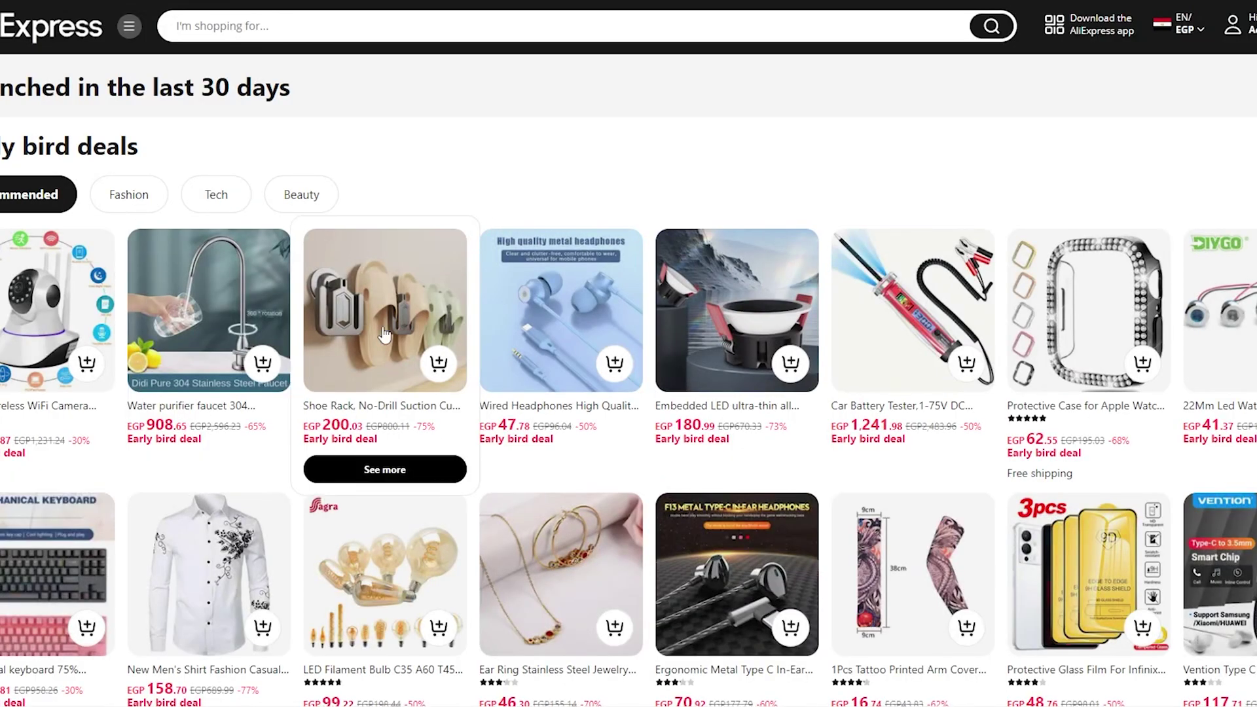
scroll(216, 320, down, 1)
scroll(216, 320, up, 1)
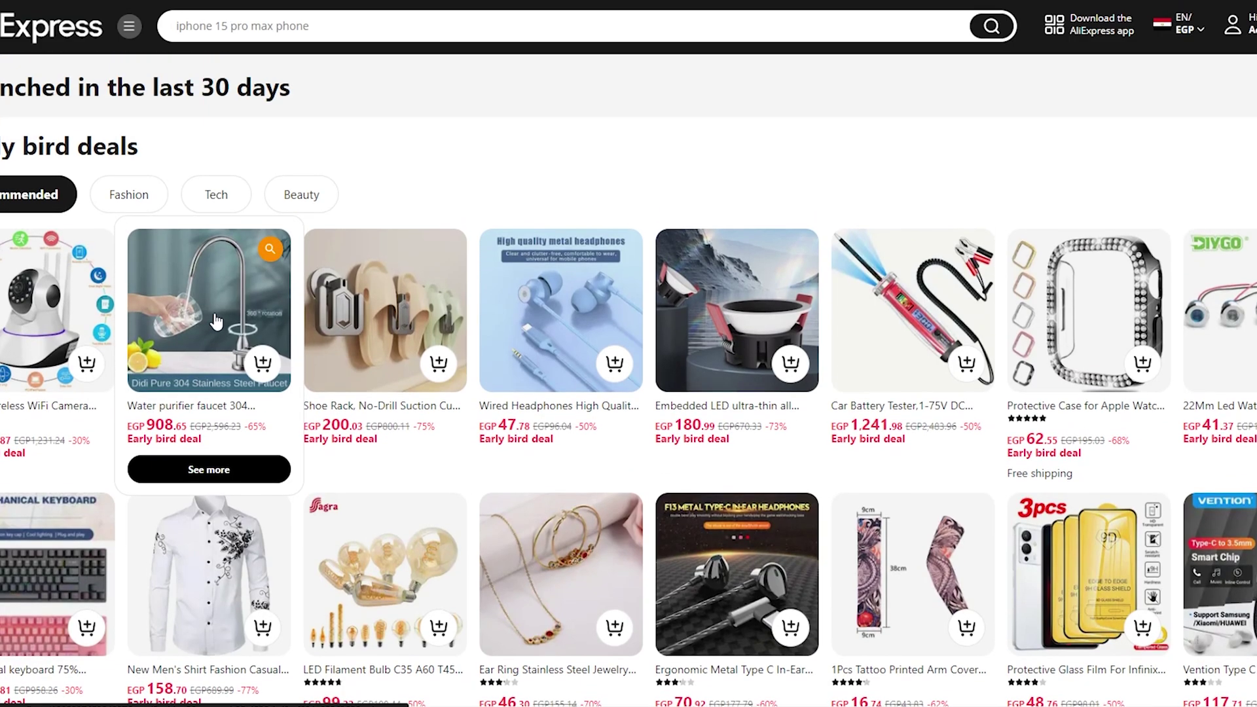
click(375, 304)
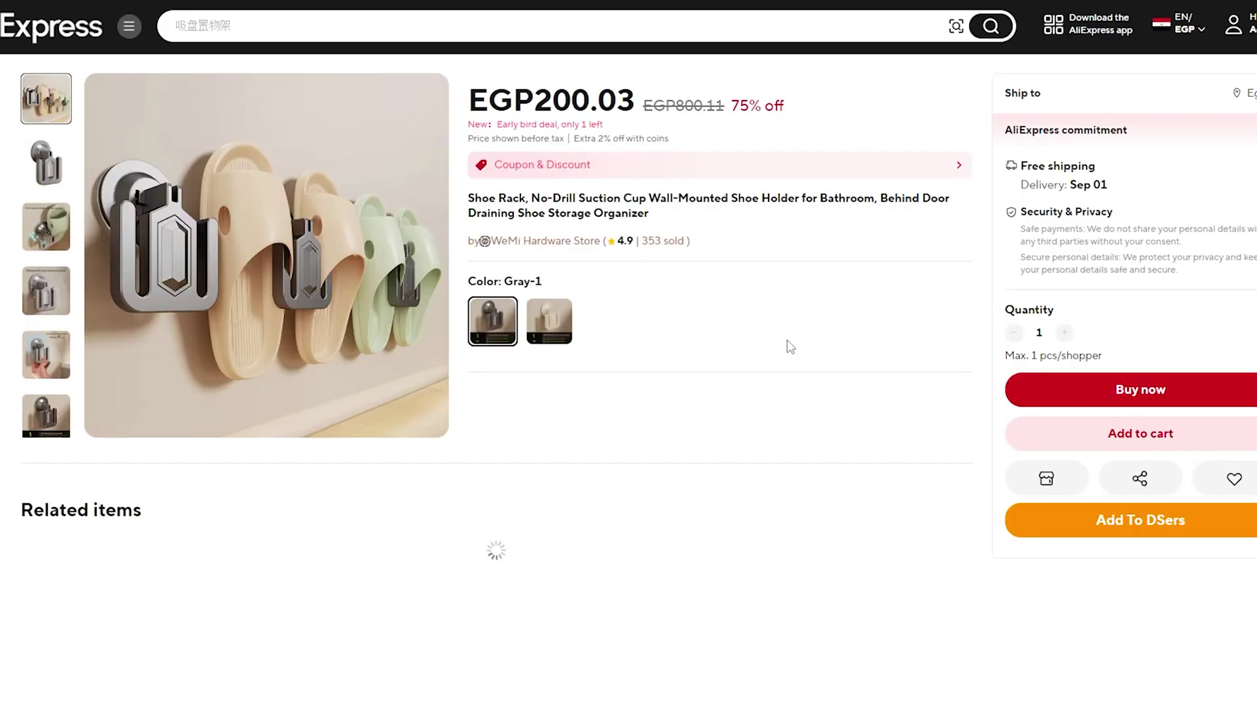
scroll(786, 345, down, 1)
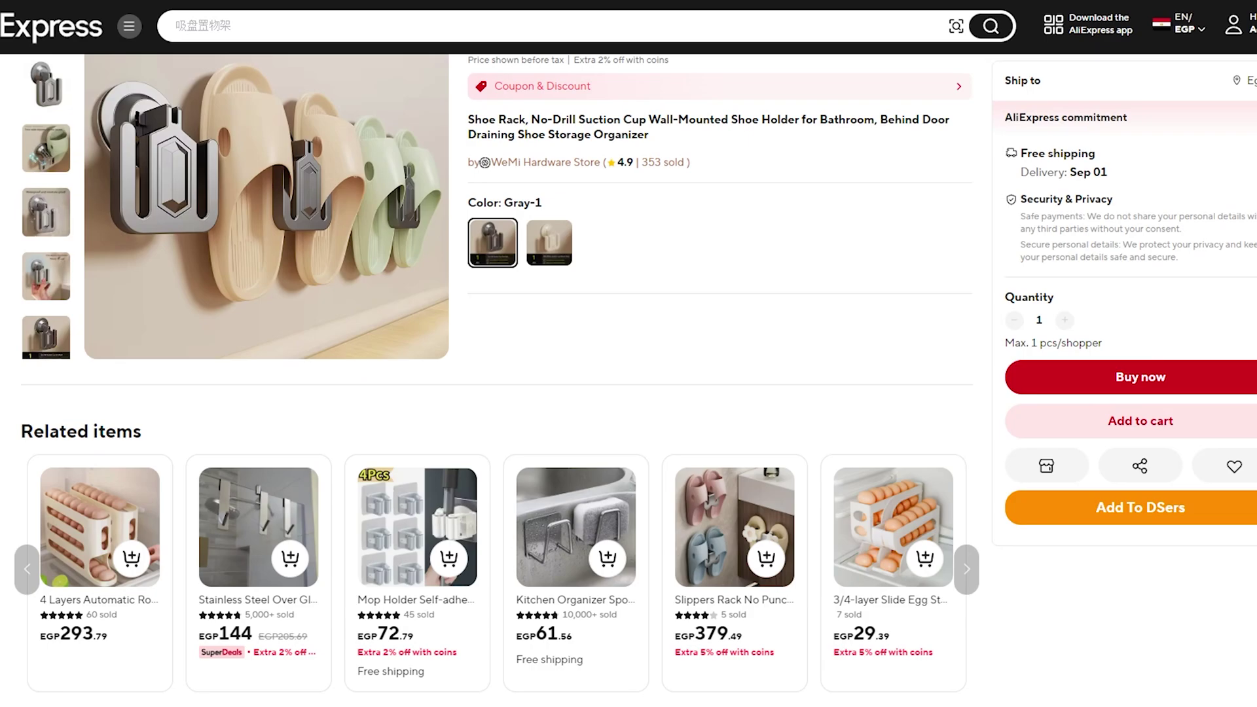
- Open the DSers extension settings and review the shipping, country and currency options
click(1254, 4)
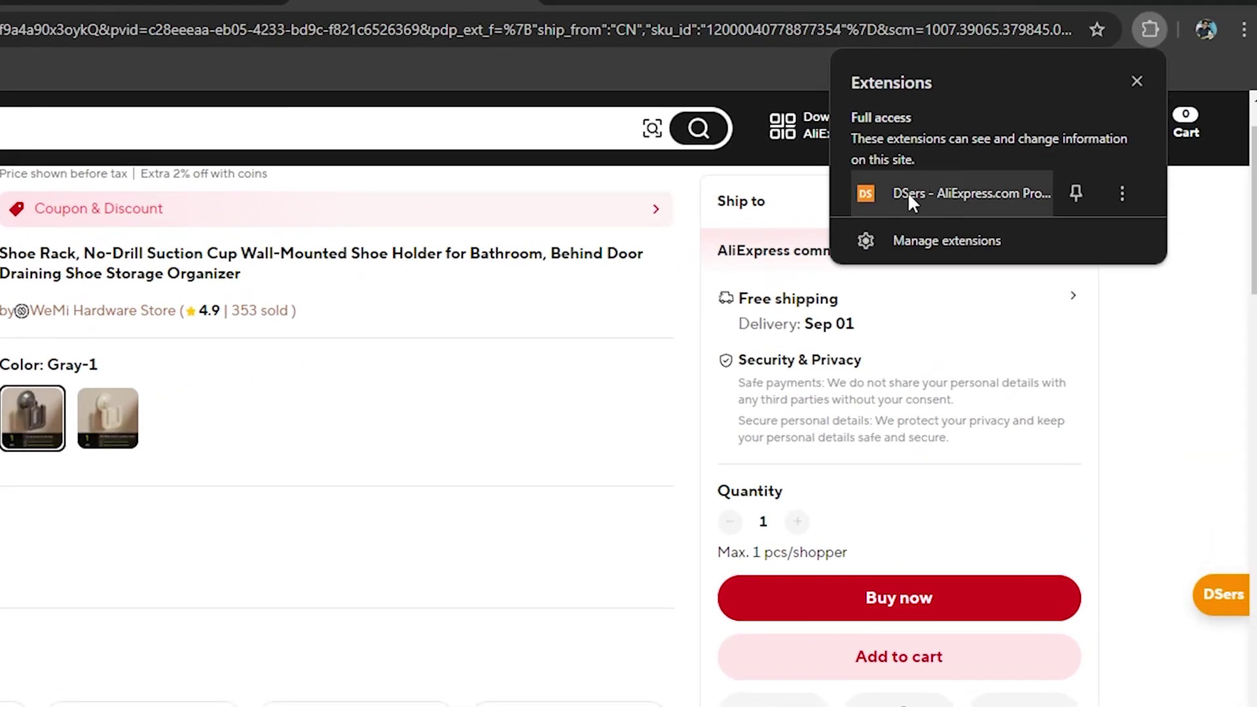
click(910, 195)
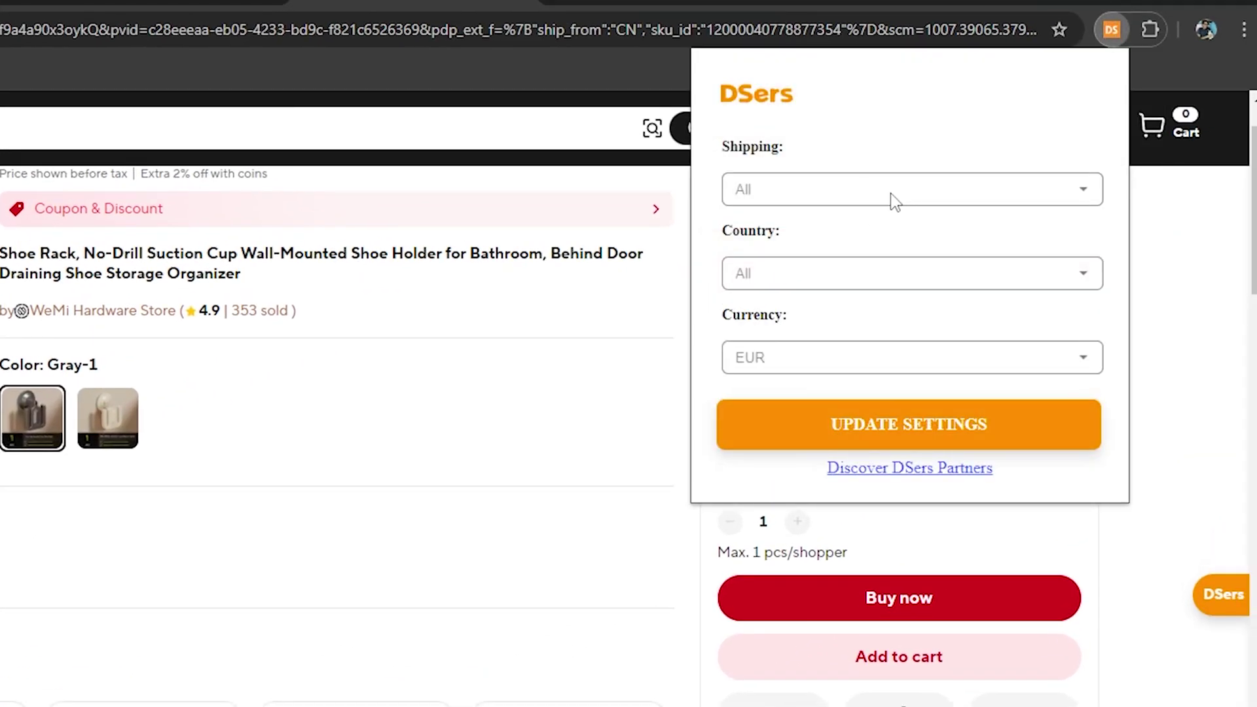
click(813, 197)
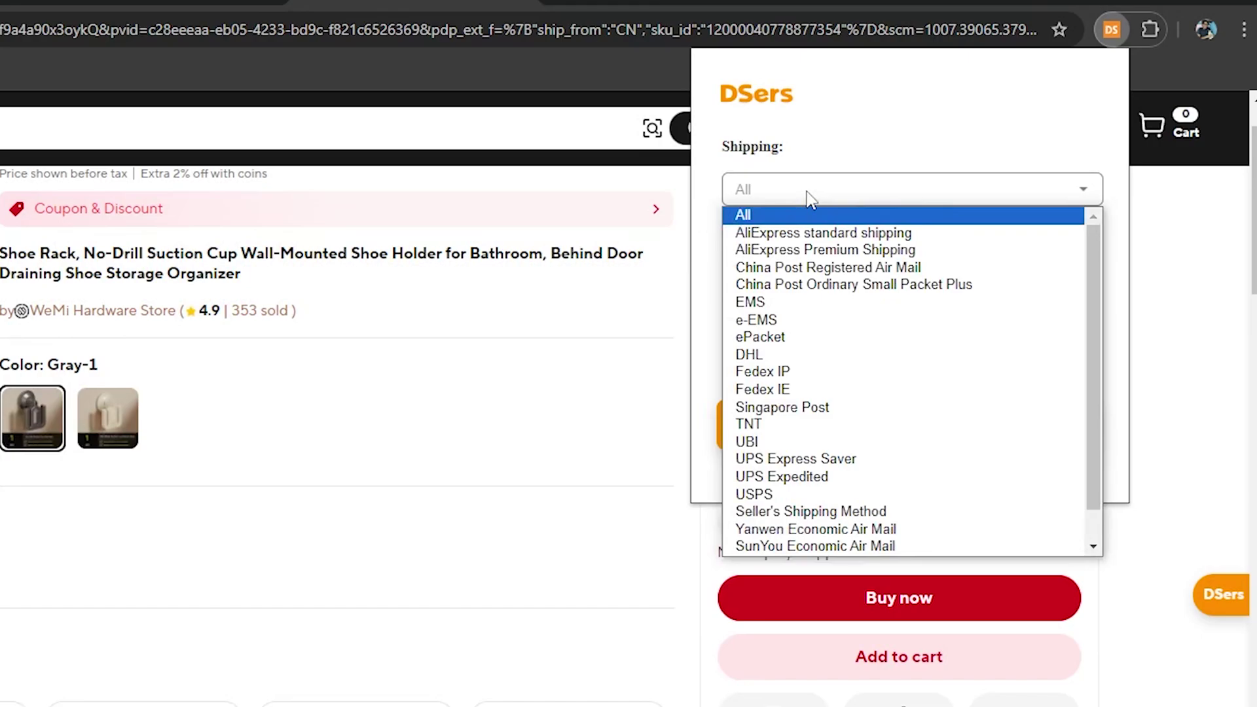
click(796, 186)
click(778, 200)
click(776, 197)
click(790, 287)
click(790, 287)
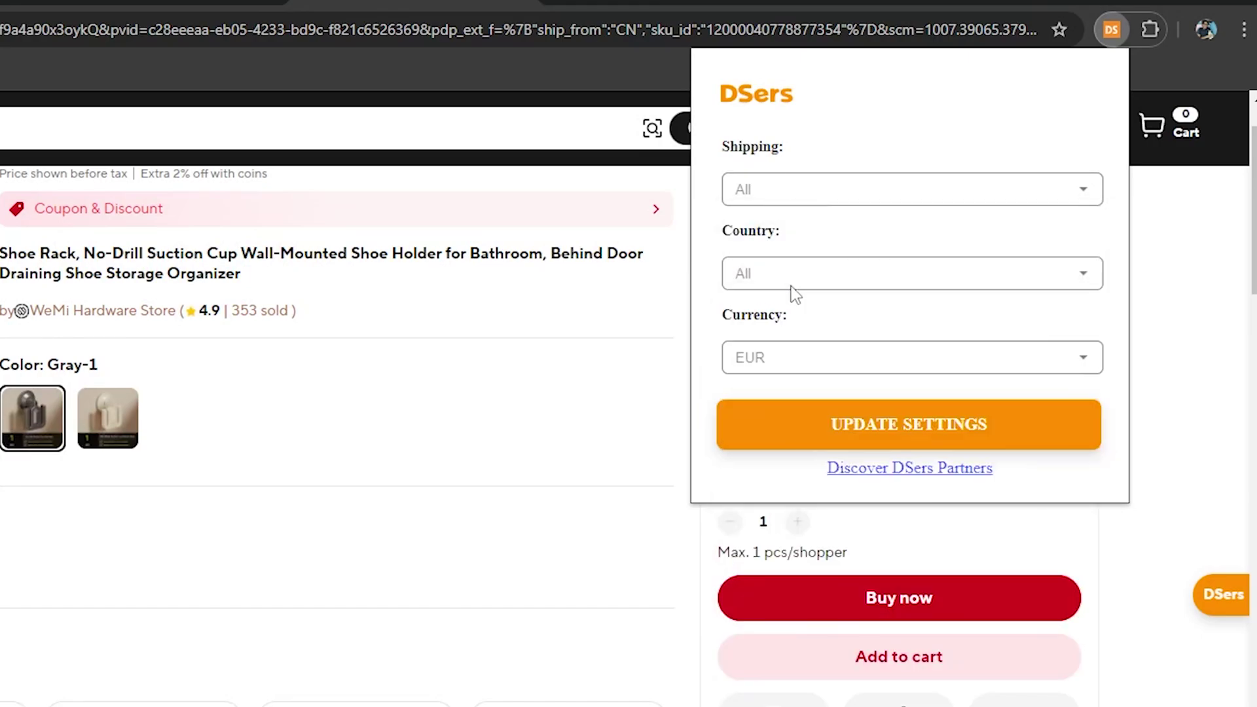
click(795, 367)
click(795, 367)
- Choose United Kingdom as the destination country
click(788, 274)
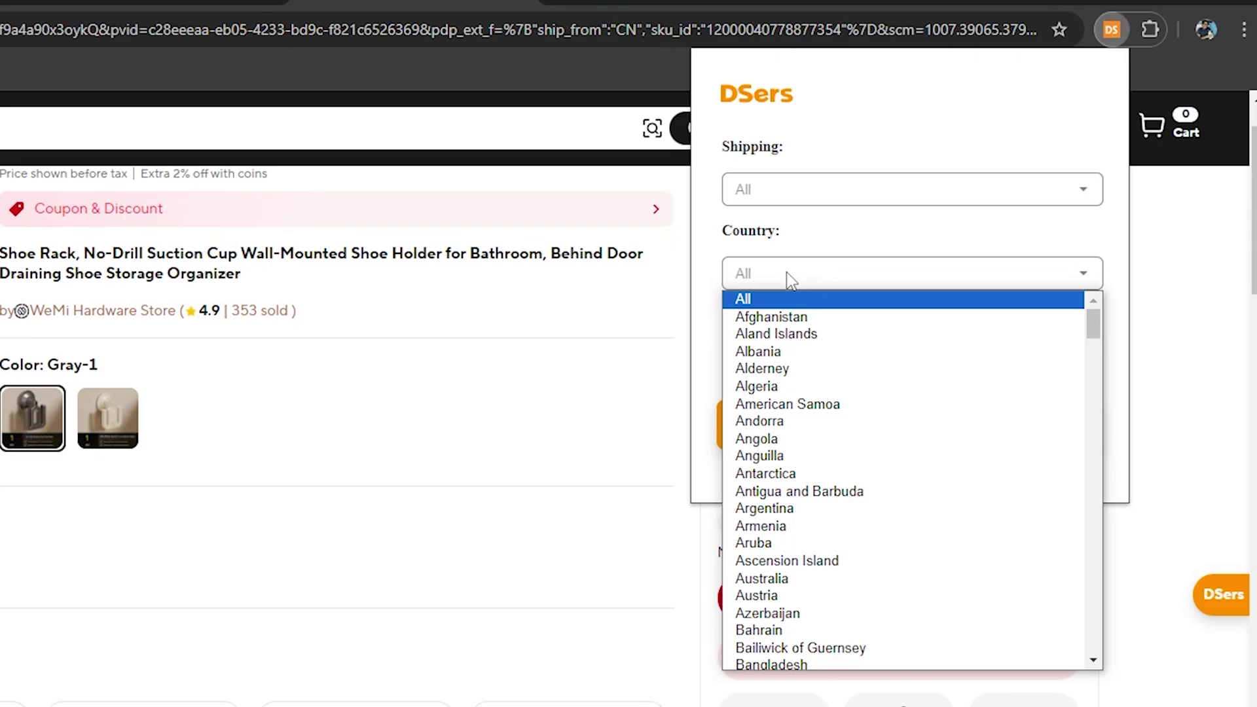
scroll(775, 373, down, 15)
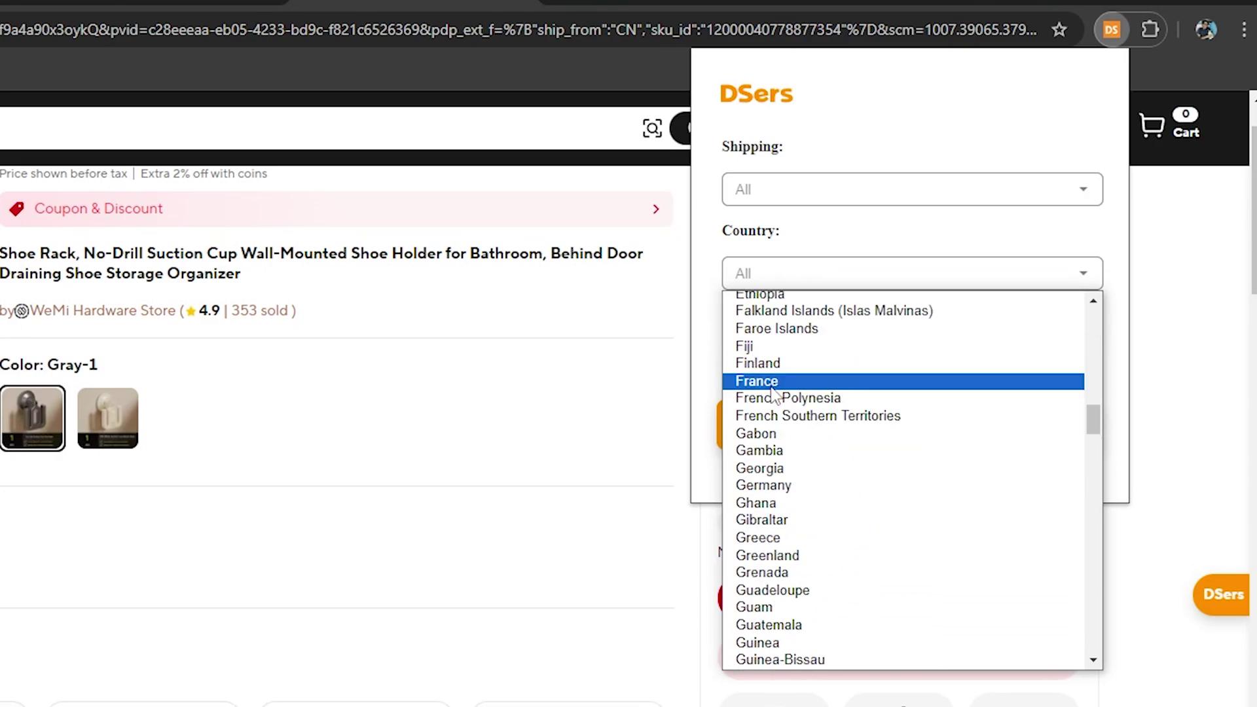
scroll(850, 491, up, 10)
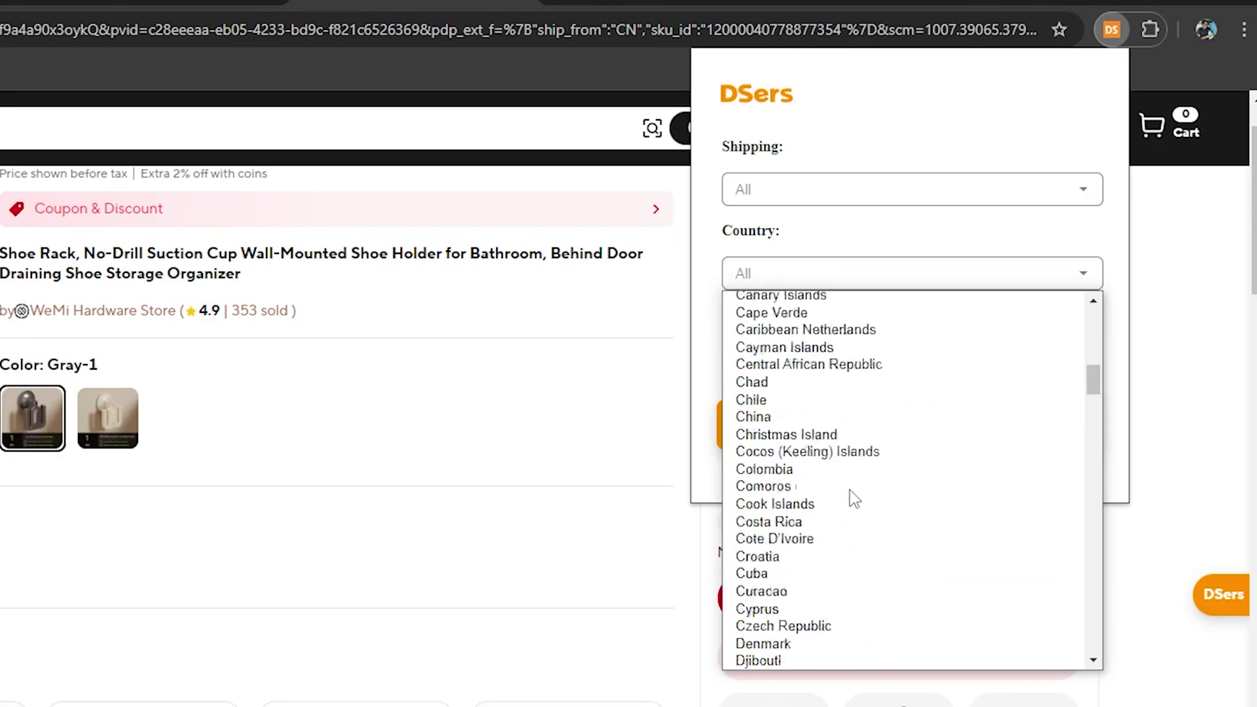
scroll(850, 491, up, 3)
scroll(850, 491, down, 20)
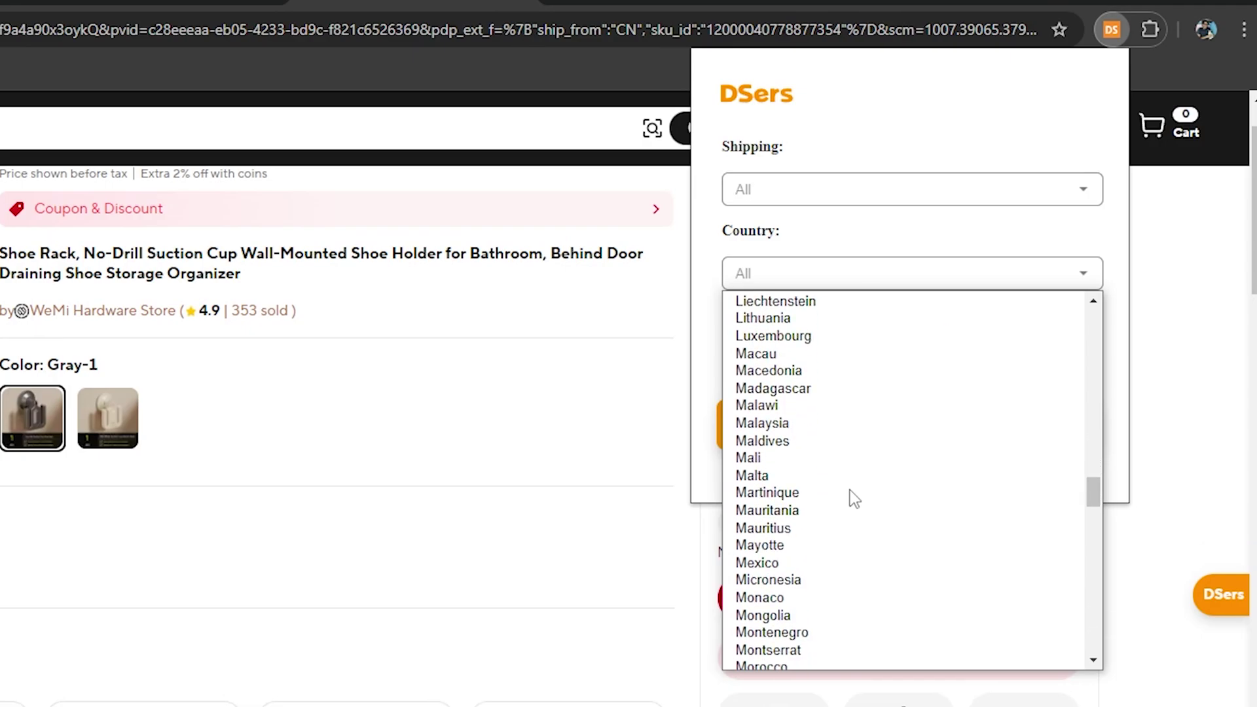
scroll(850, 490, down, 10)
click(850, 490)
- Set currency to USD, keep All shipping methods, and apply the updated settings
click(799, 358)
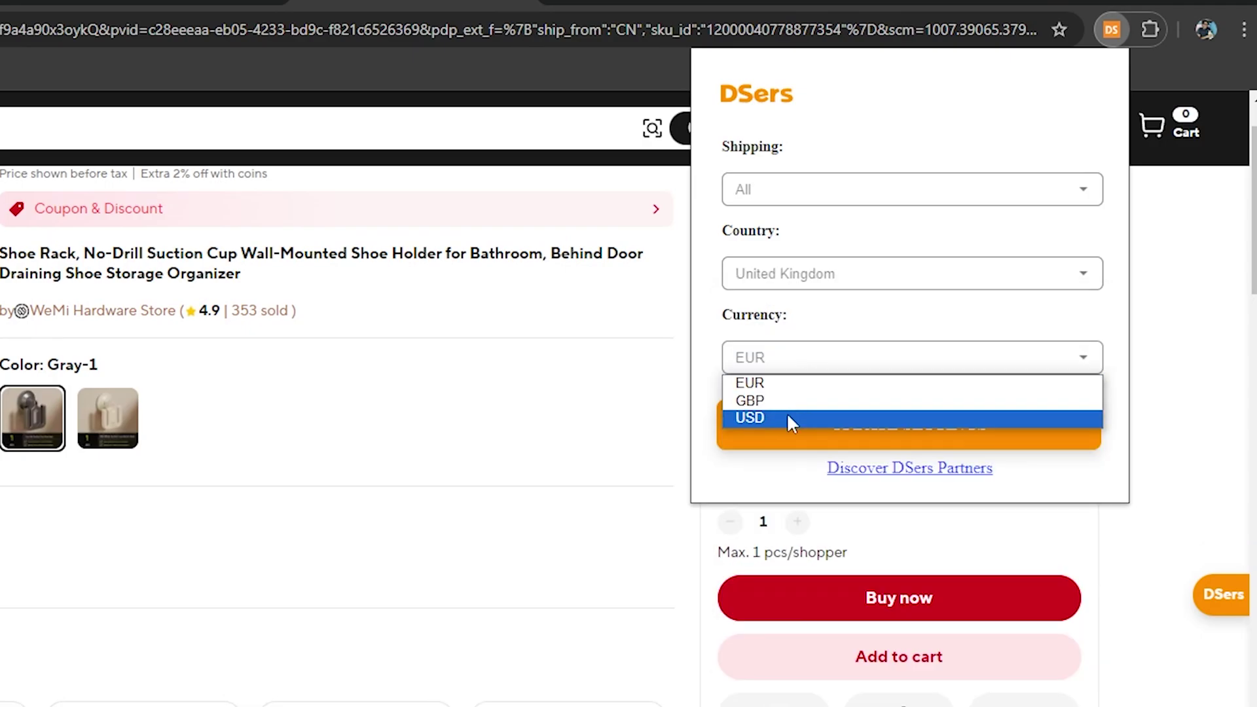
click(746, 189)
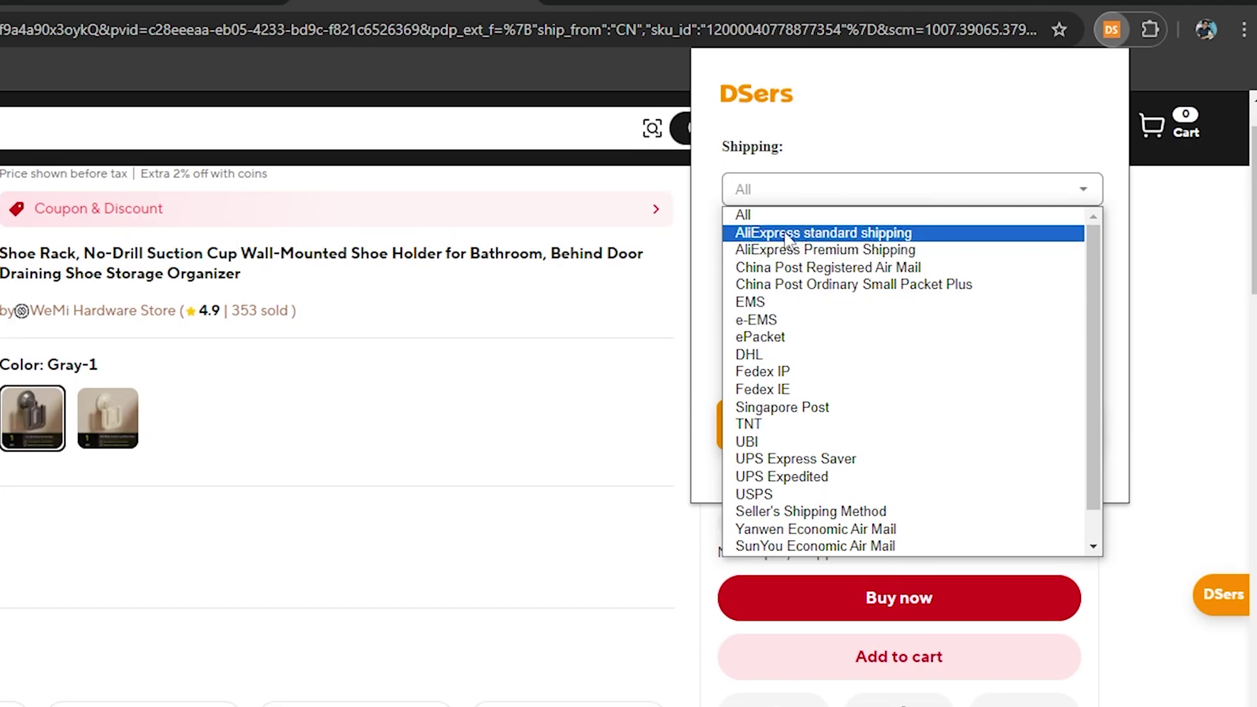
scroll(794, 511, down, 1)
scroll(789, 337, up, 1)
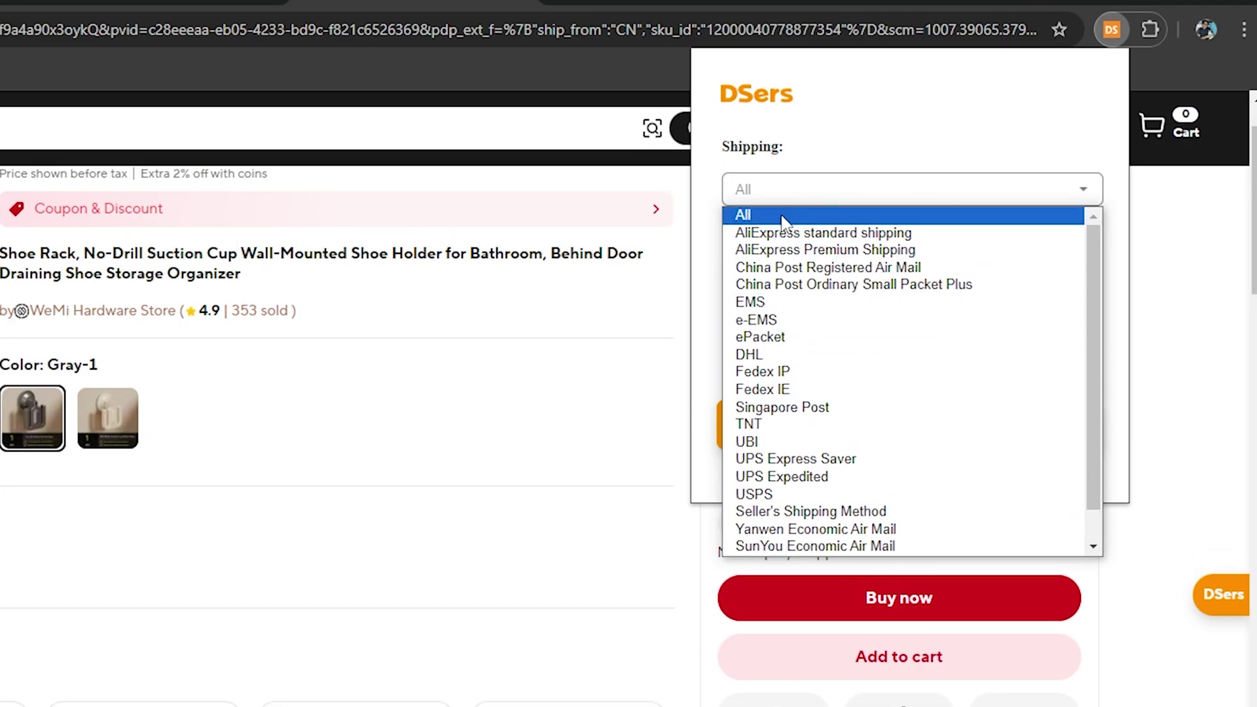
click(783, 216)
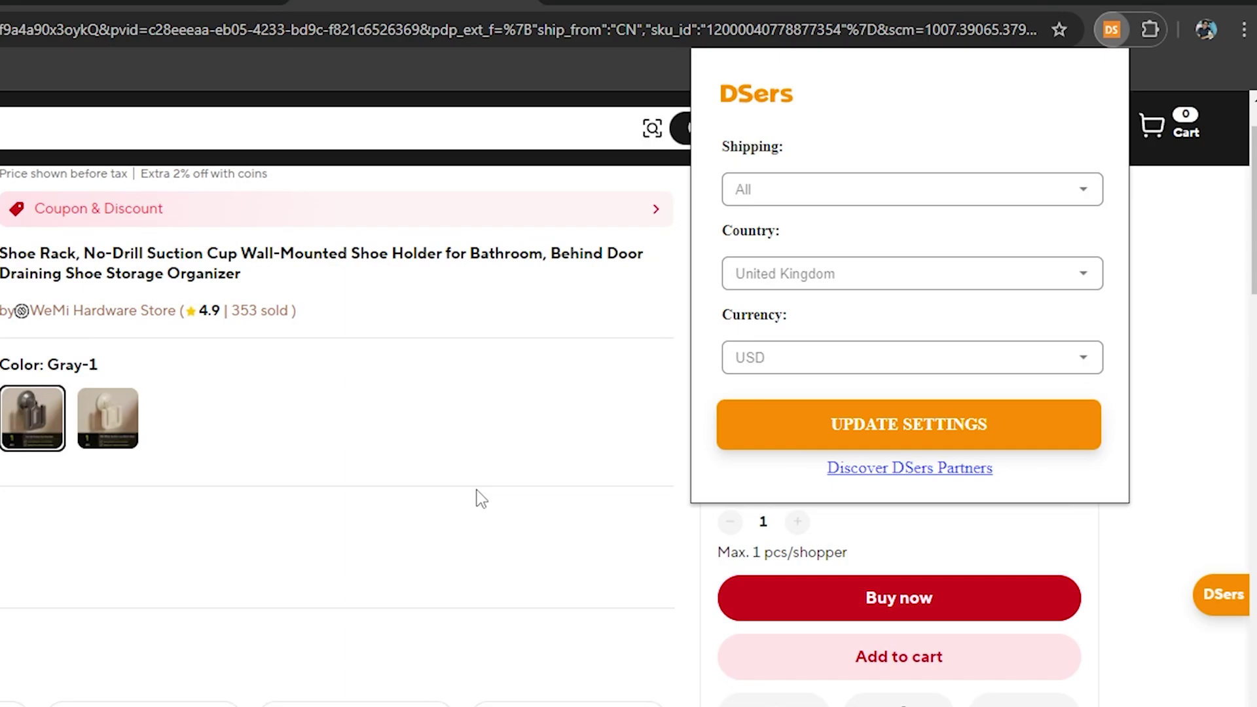
click(794, 432)
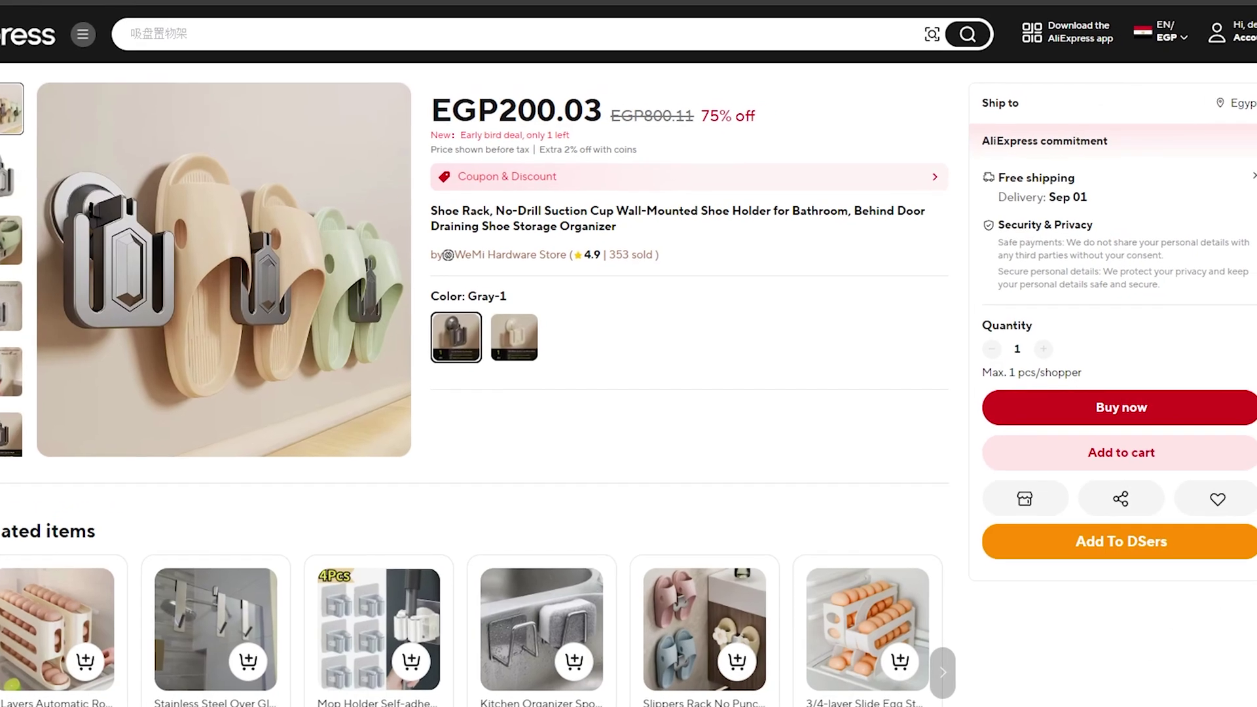
- Add the suction-cup shoe rack to DSers from its AliExpress product page
click(1256, 0)
click(1031, 139)
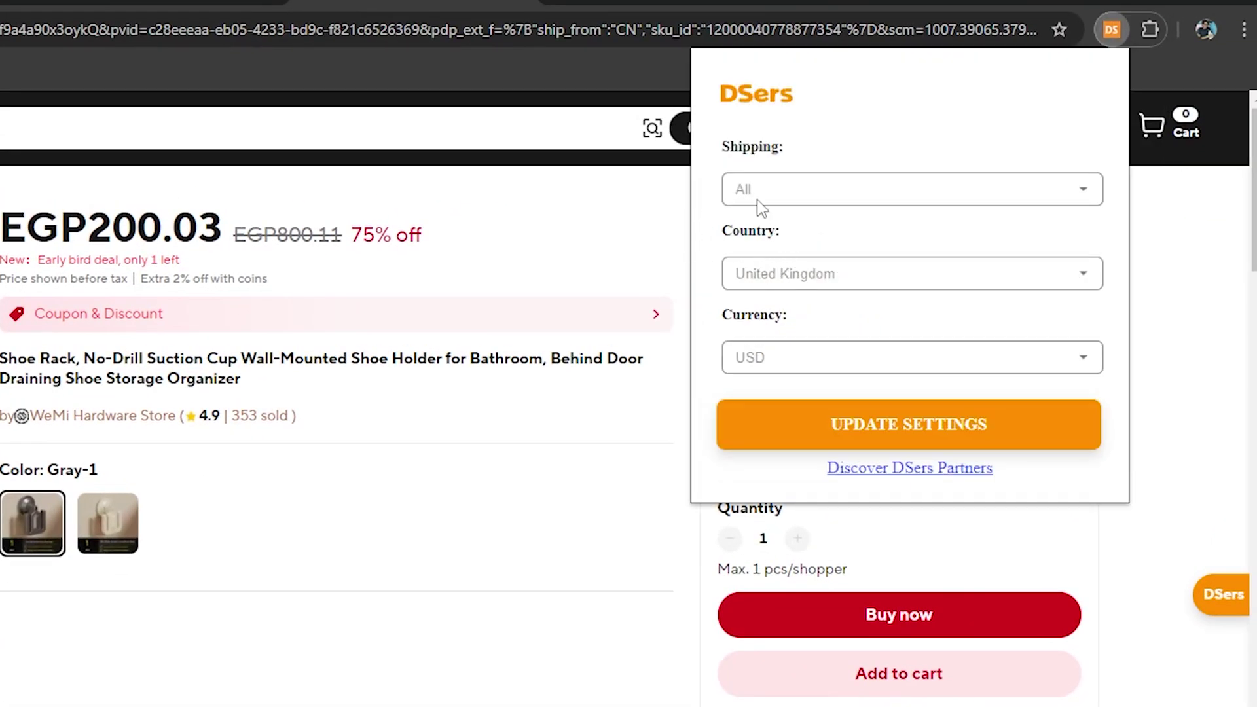
click(576, 216)
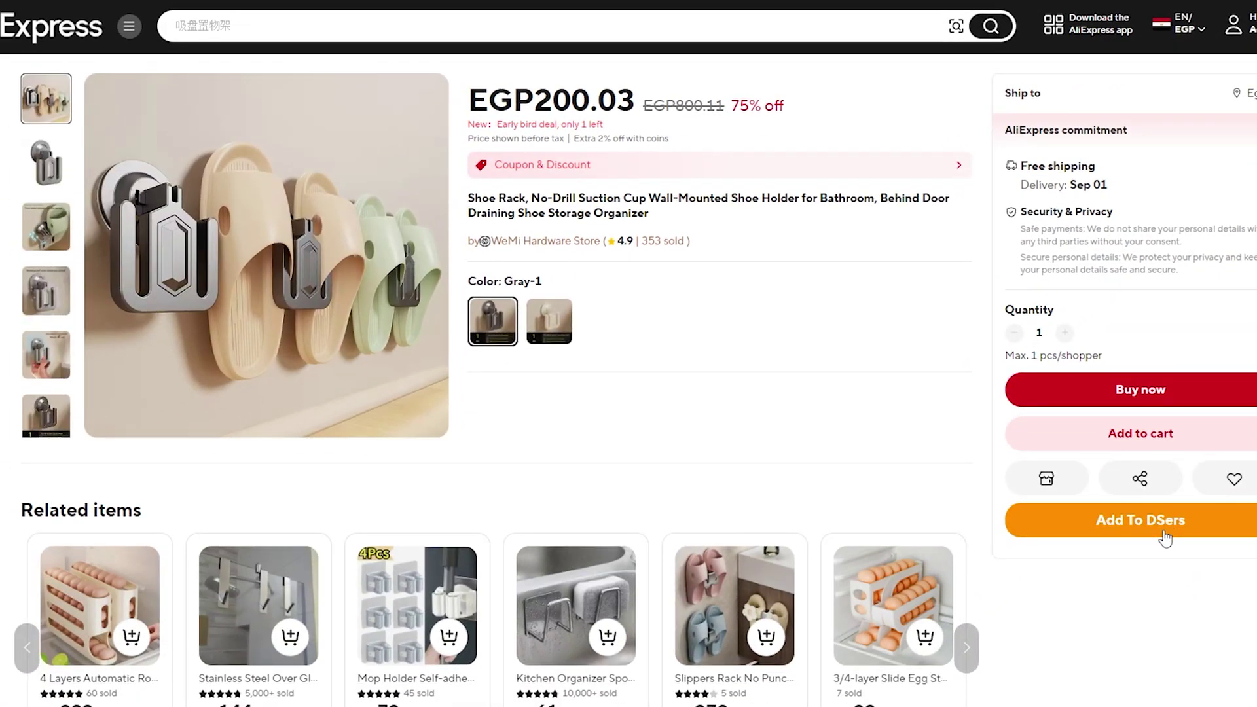
click(1164, 538)
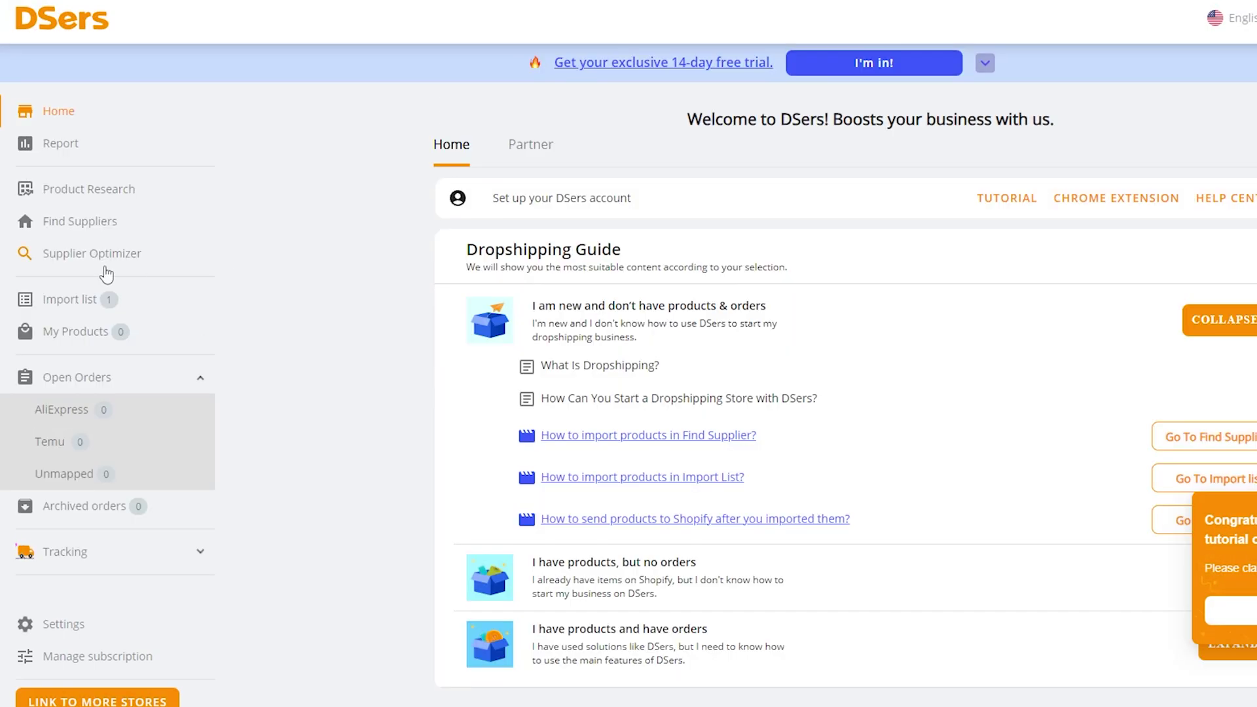
- Open the Import list showing the shoe rack at Cost $4.07, stock 199996
click(80, 308)
key(Escape)
scroll(655, 362, down, 3)
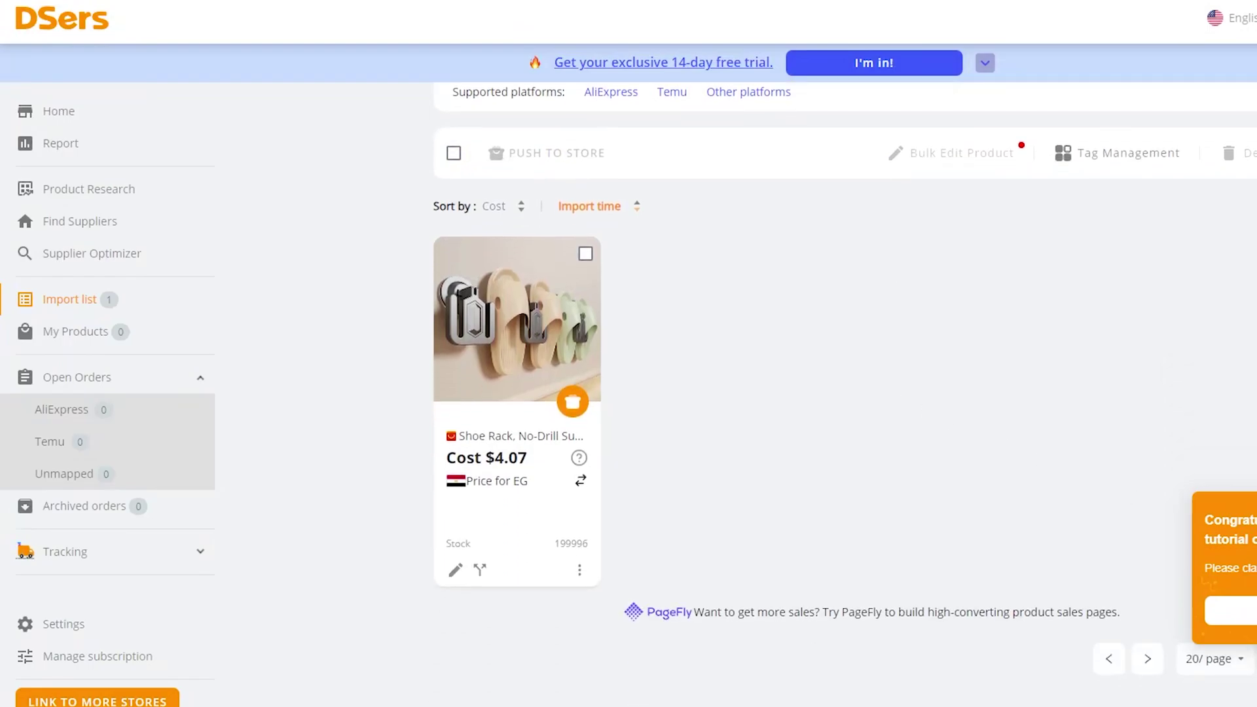
scroll(655, 362, up, 1)
scroll(622, 295, down, 2)
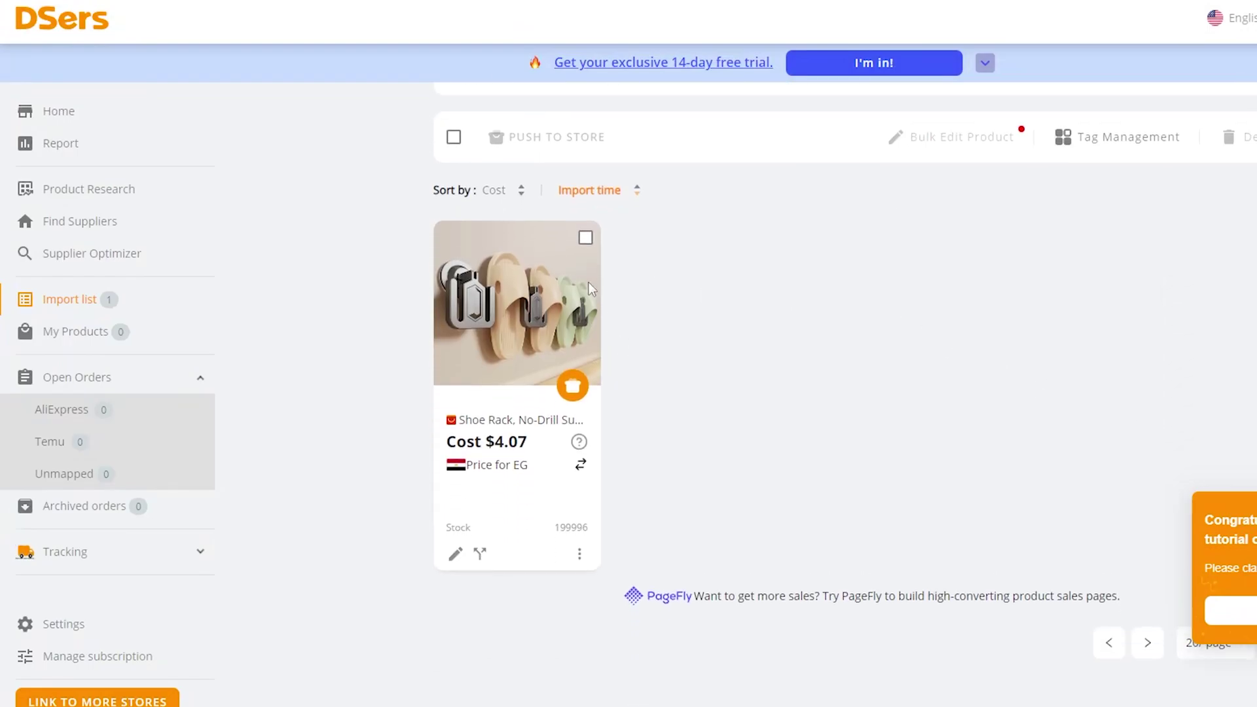
click(585, 240)
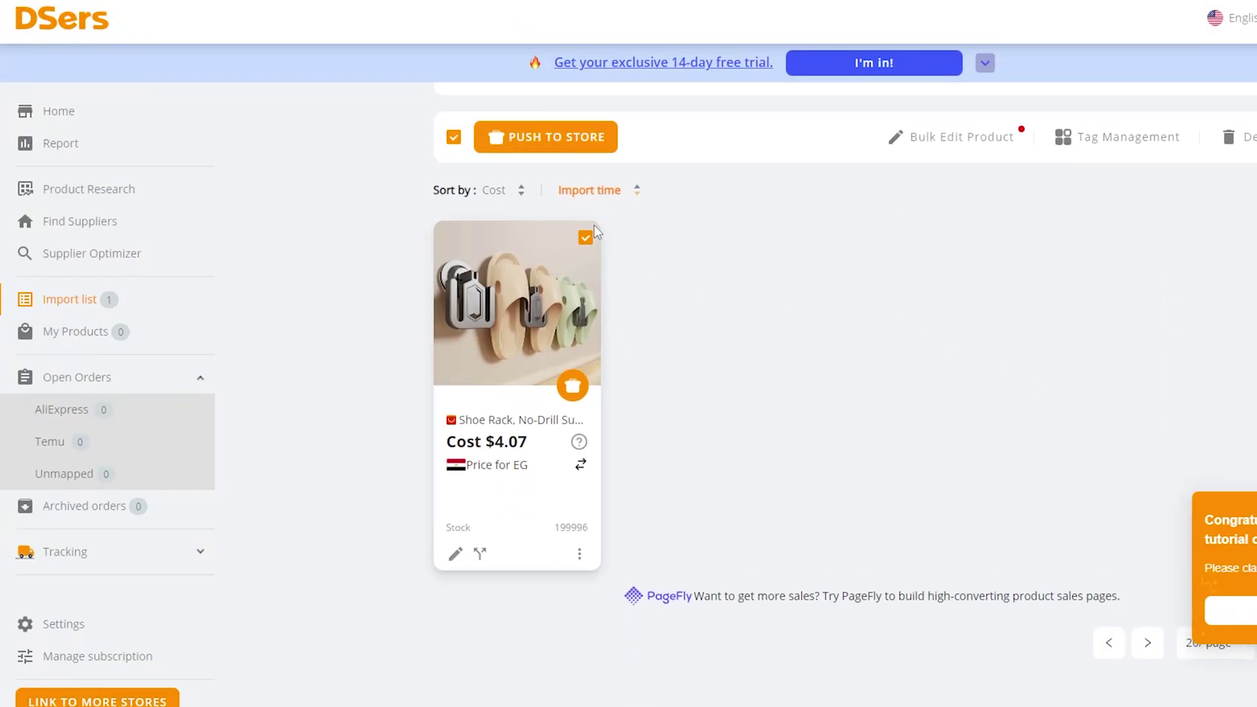
scroll(654, 278, up, 1)
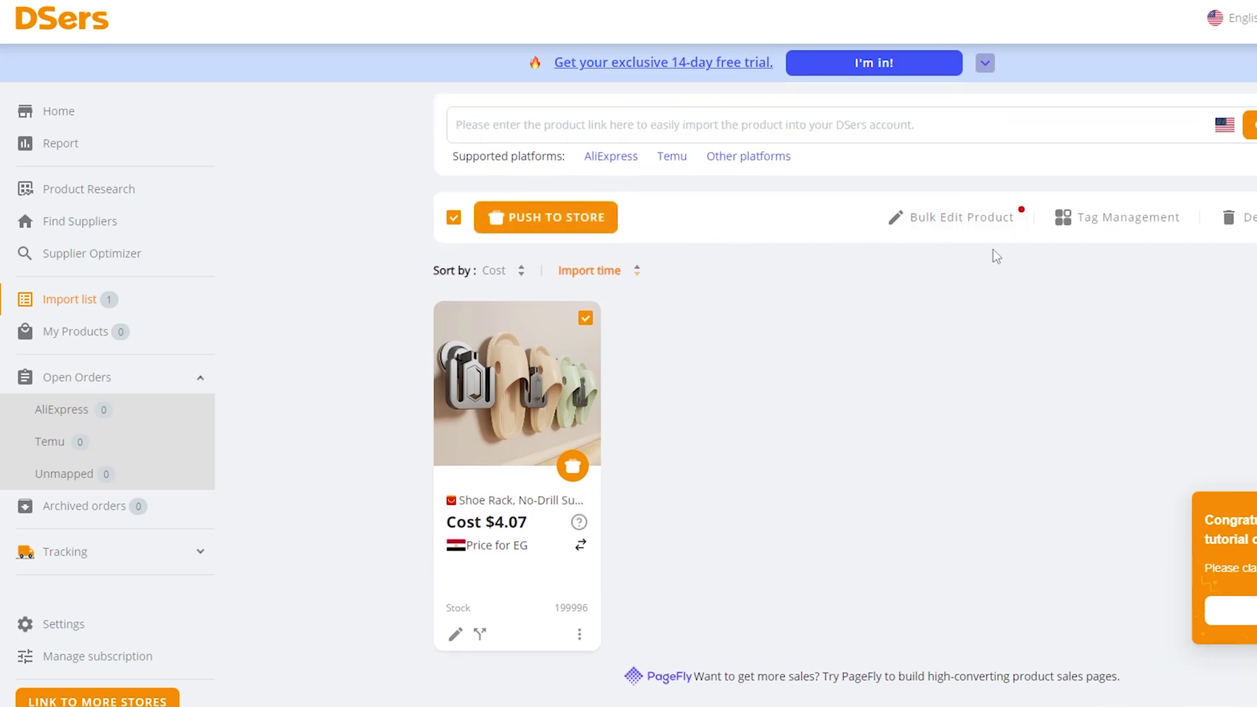
click(454, 223)
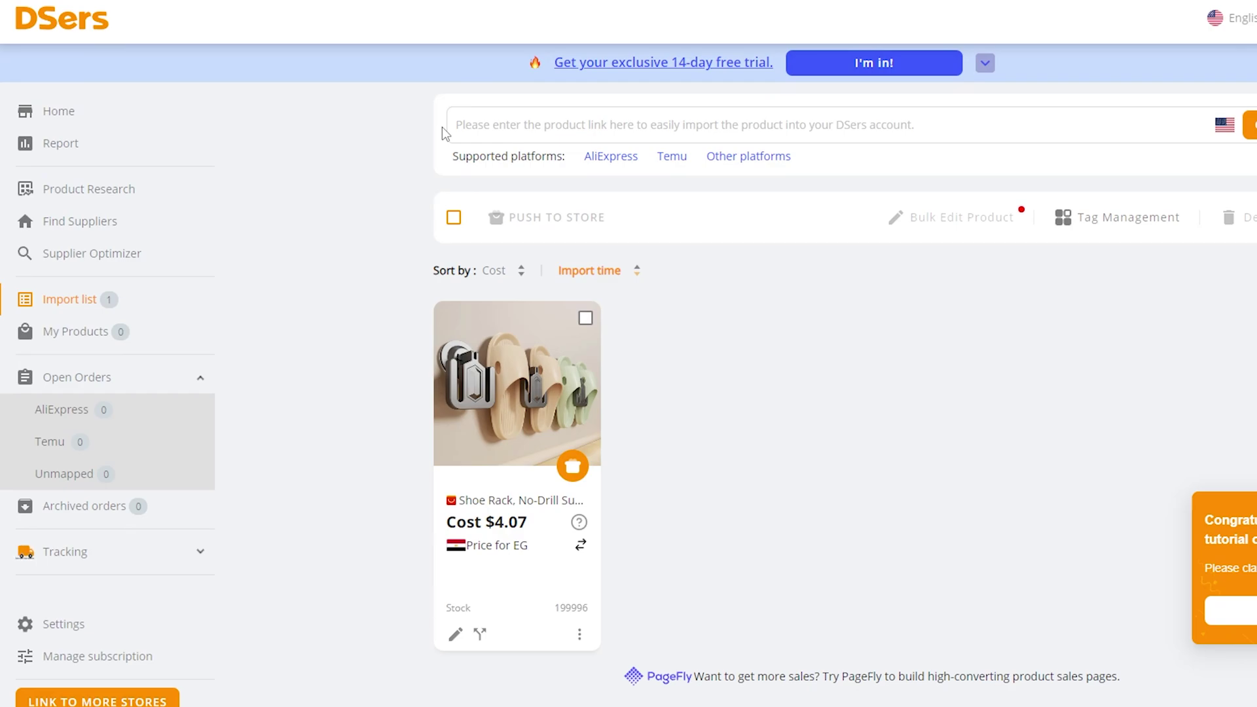
- Edit the shoe rack and view its variants: White-1 and Gray-1 at $4.07 each
click(457, 636)
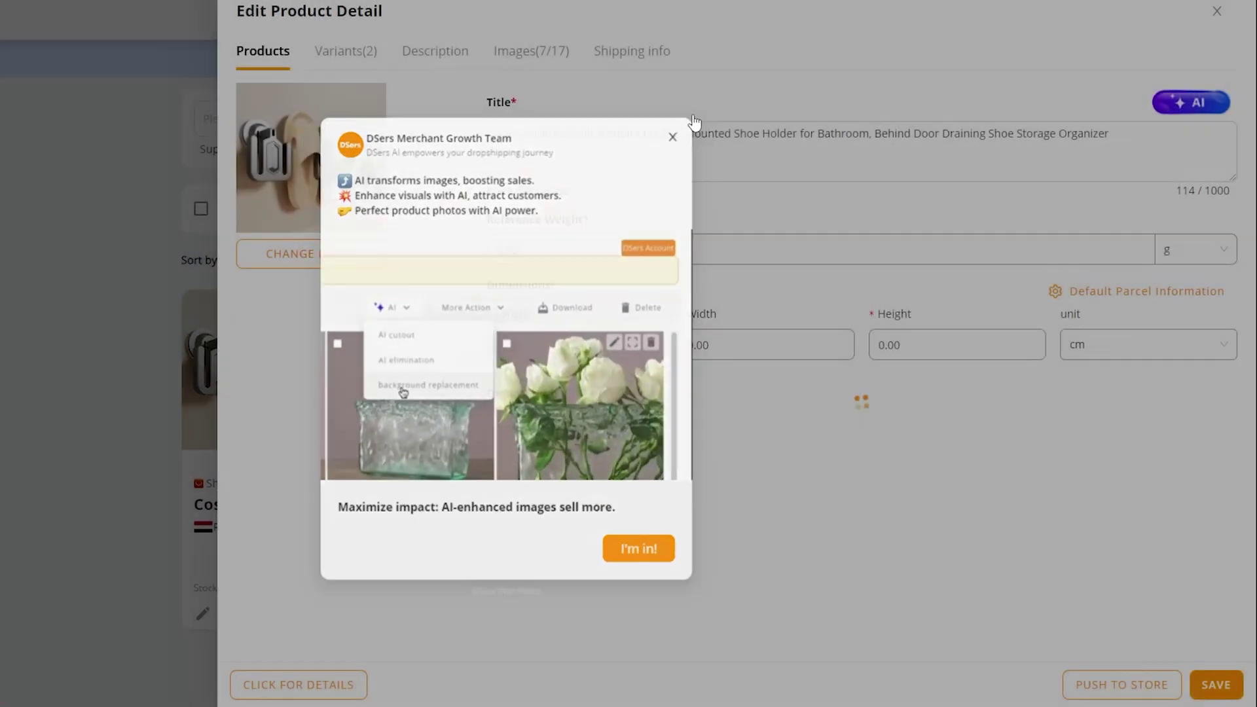
click(694, 122)
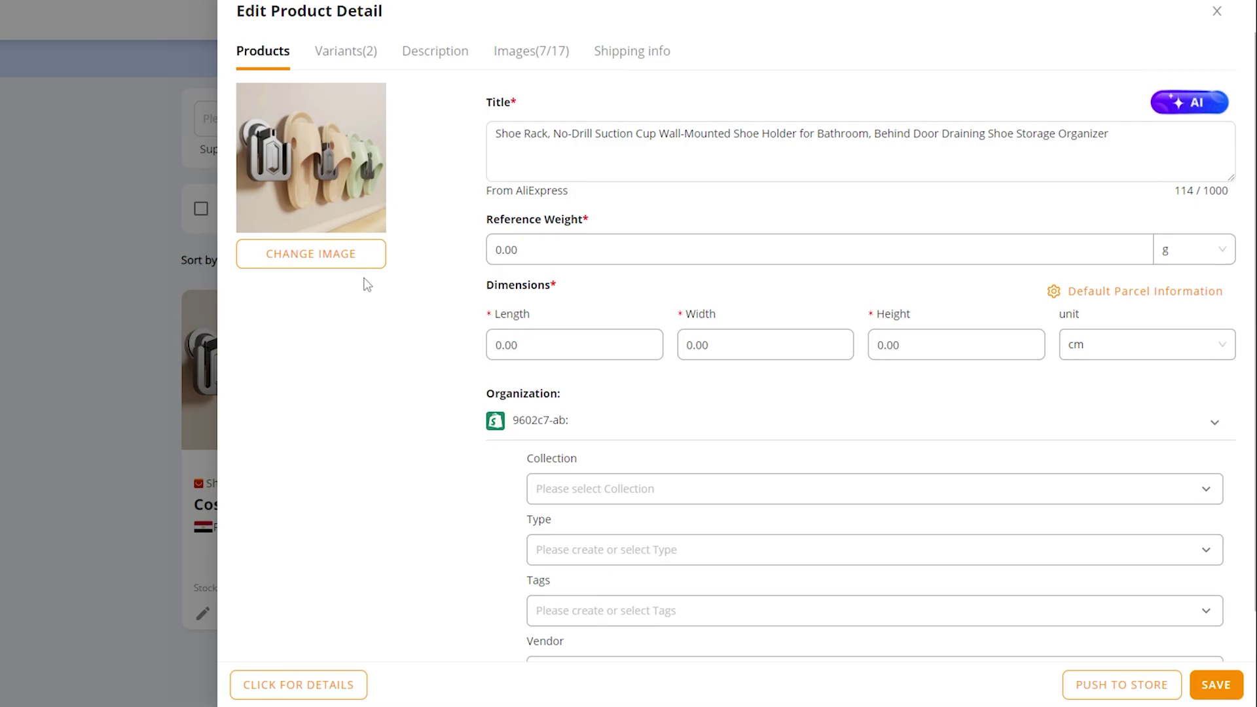
scroll(589, 281, down, 1)
scroll(580, 316, up, 1)
click(347, 56)
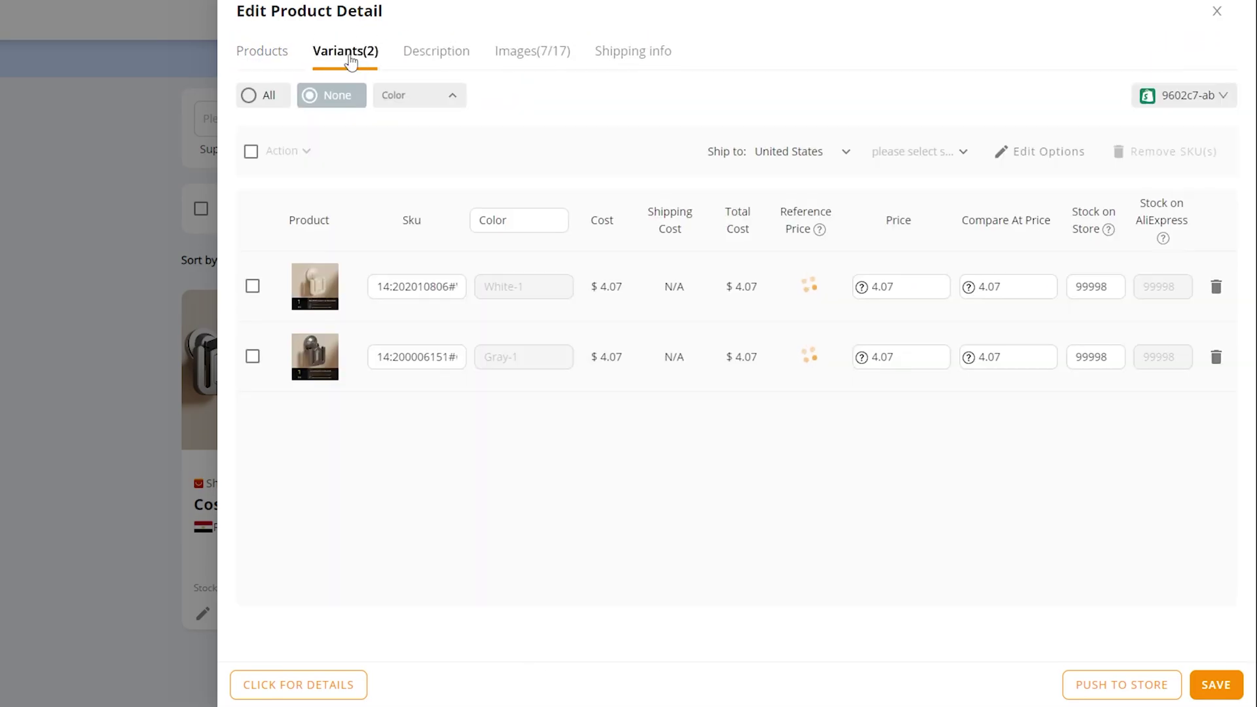
mouse_move(330, 363)
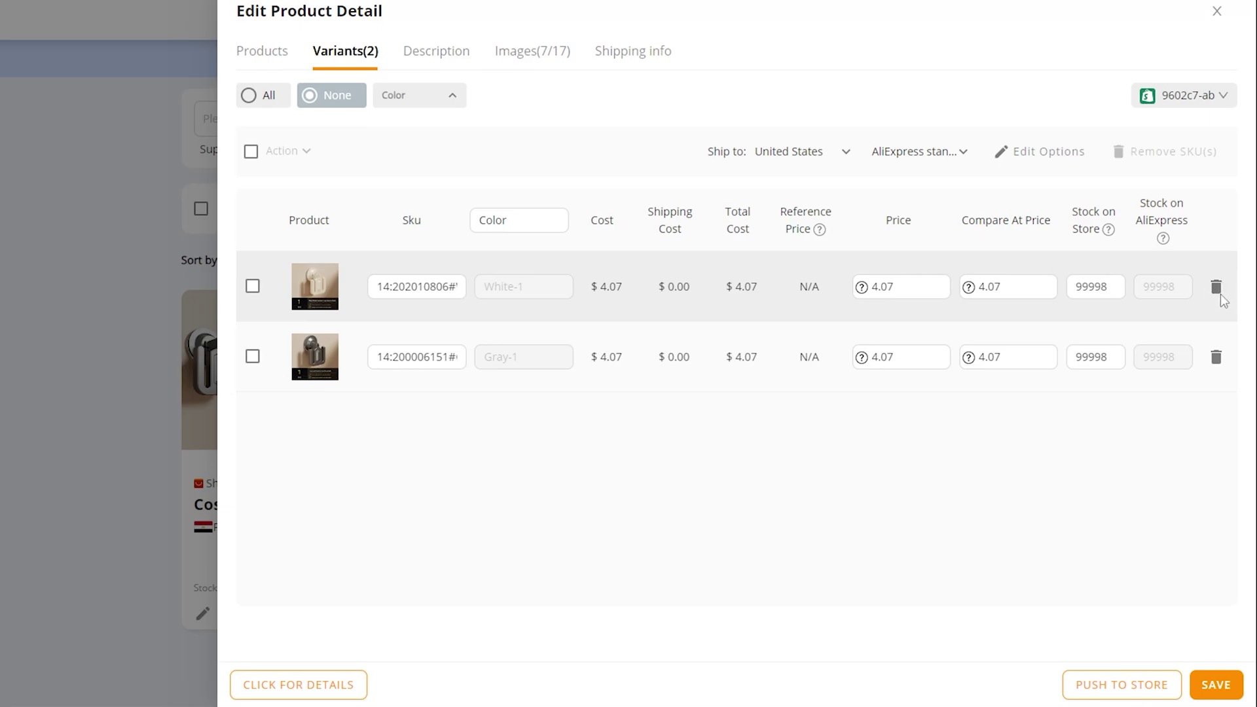
mouse_move(315, 299)
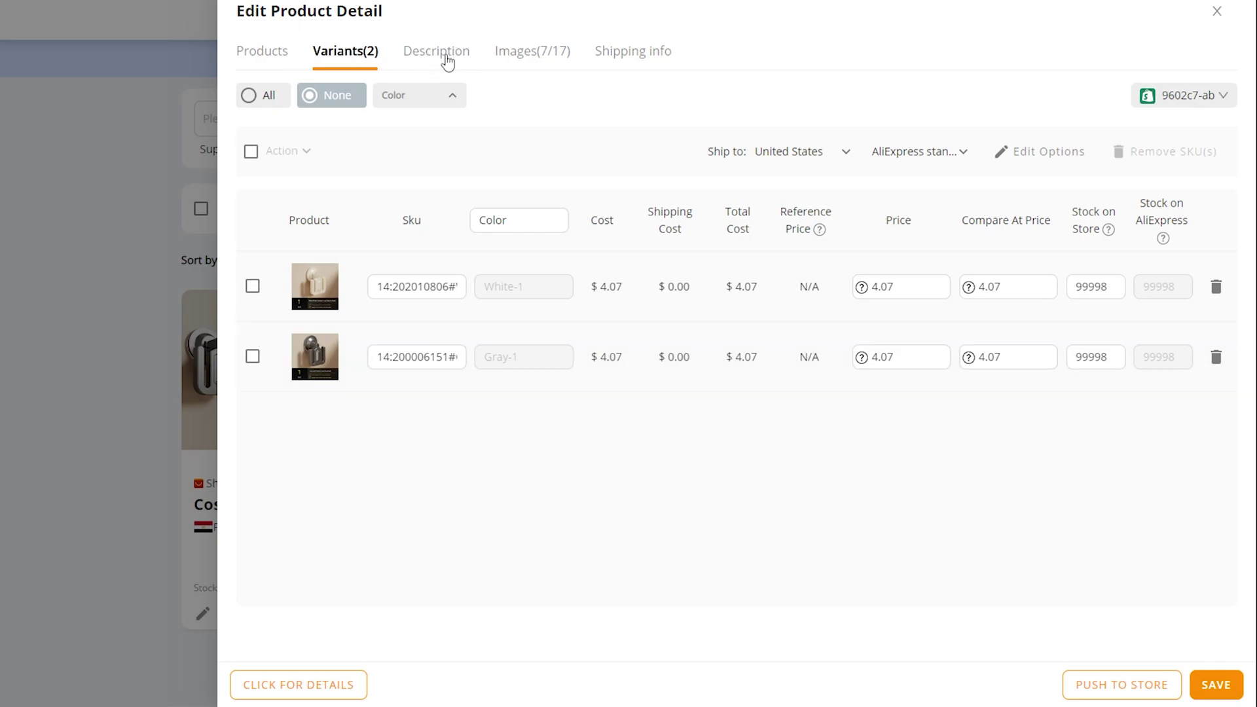
- Review the shoe rack's product description
click(439, 52)
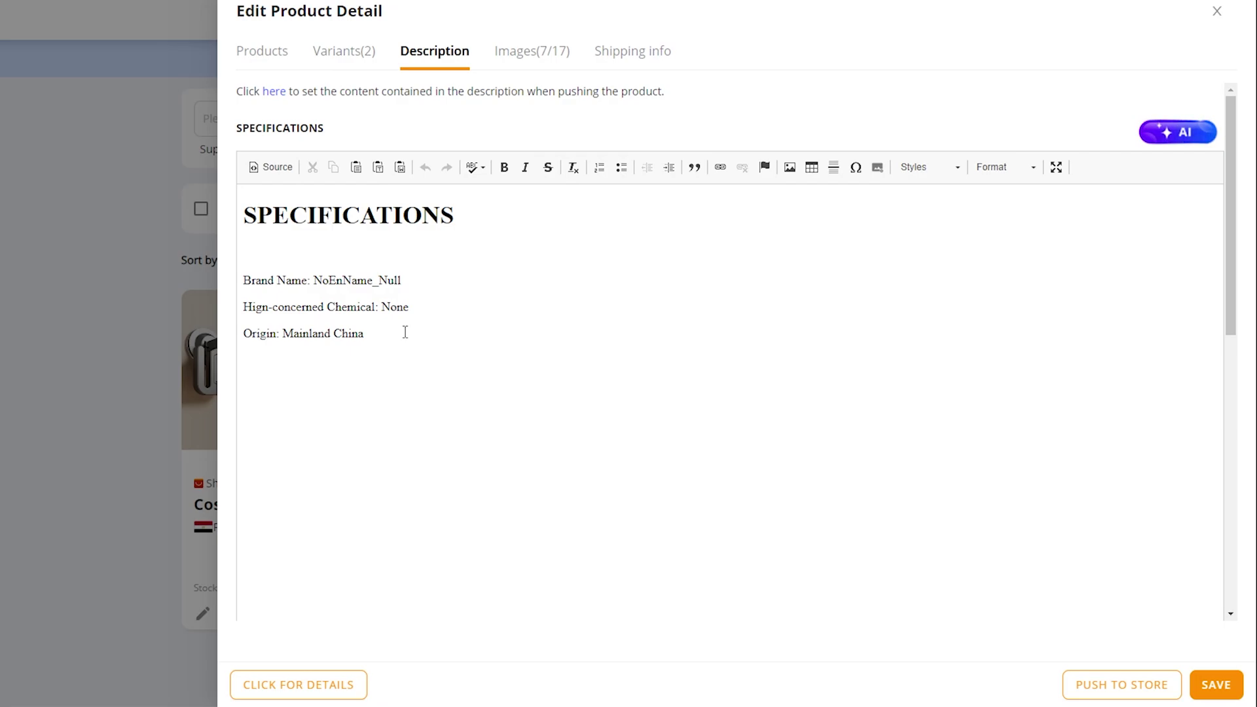
scroll(405, 332, down, 3)
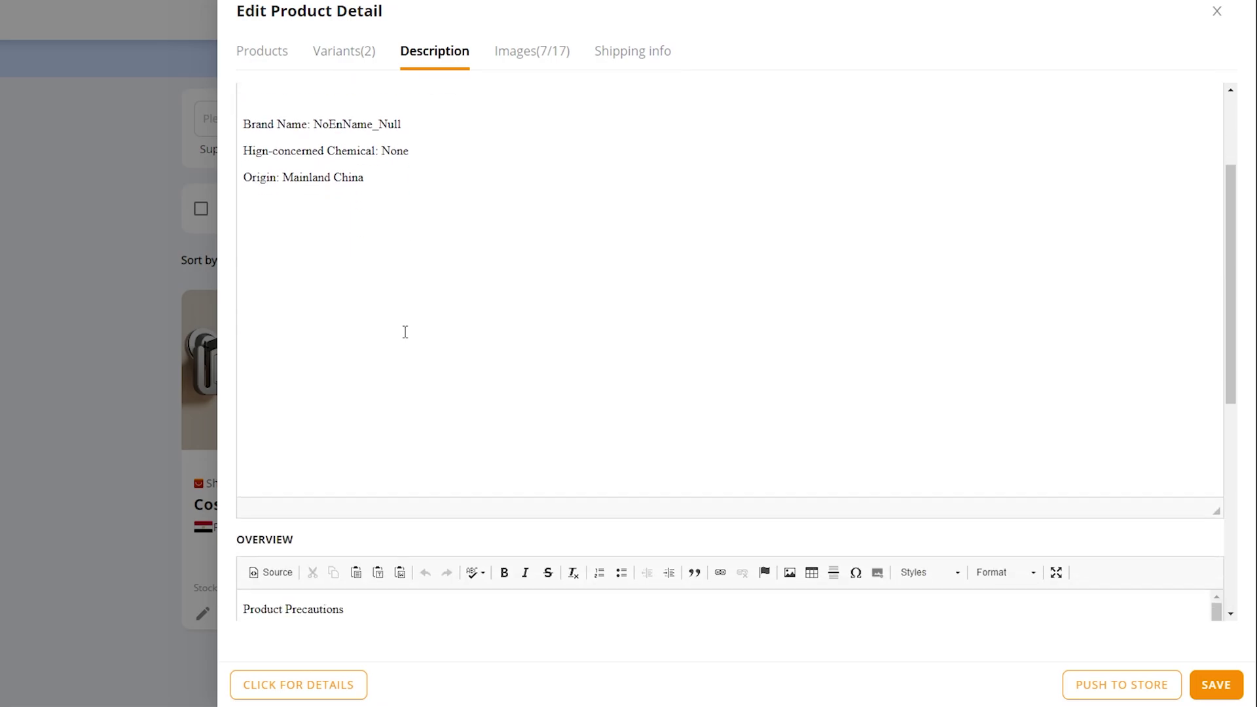
scroll(405, 331, up, 3)
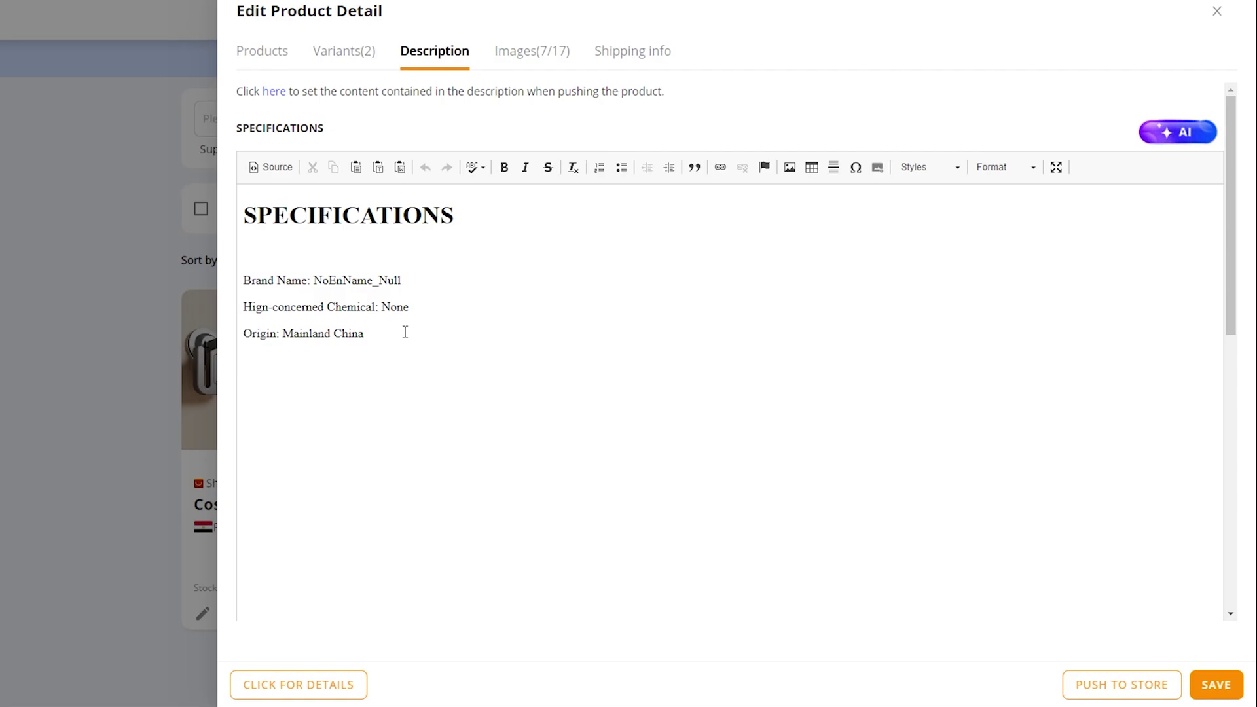
- In the image gallery, include the Strong adsorption image and then exclude it again
click(531, 51)
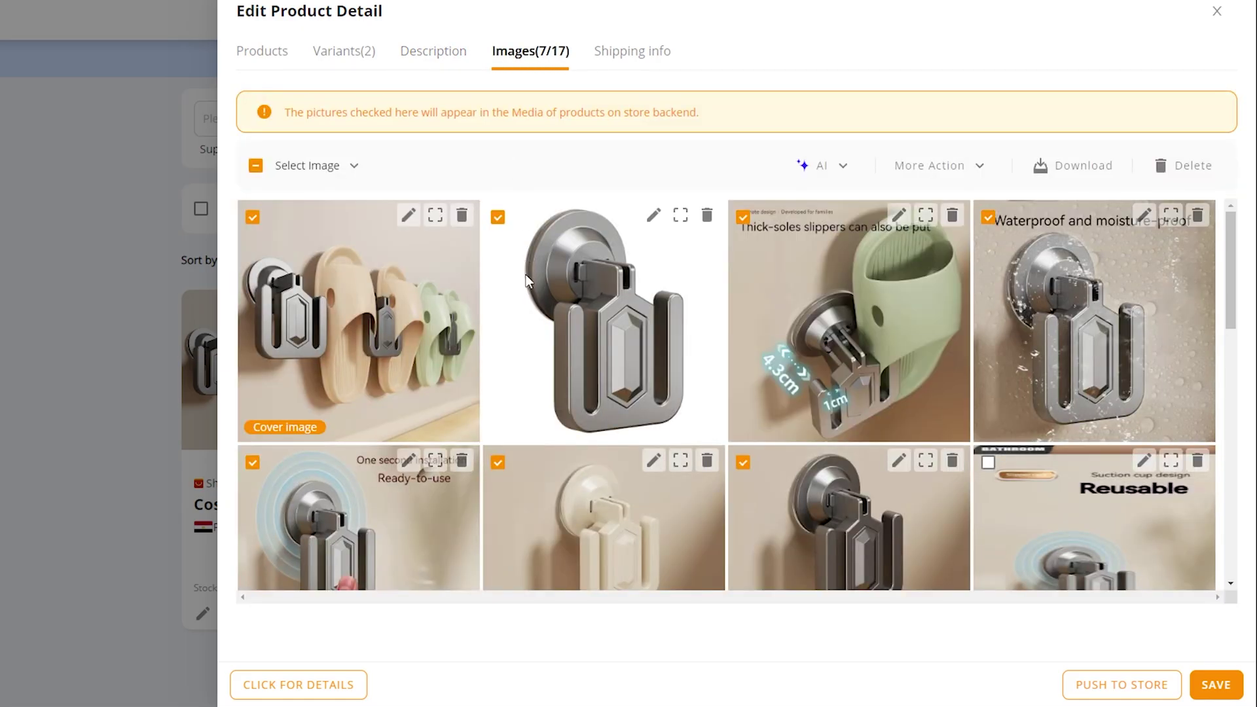
scroll(623, 315, down, 5)
scroll(615, 318, down, 7)
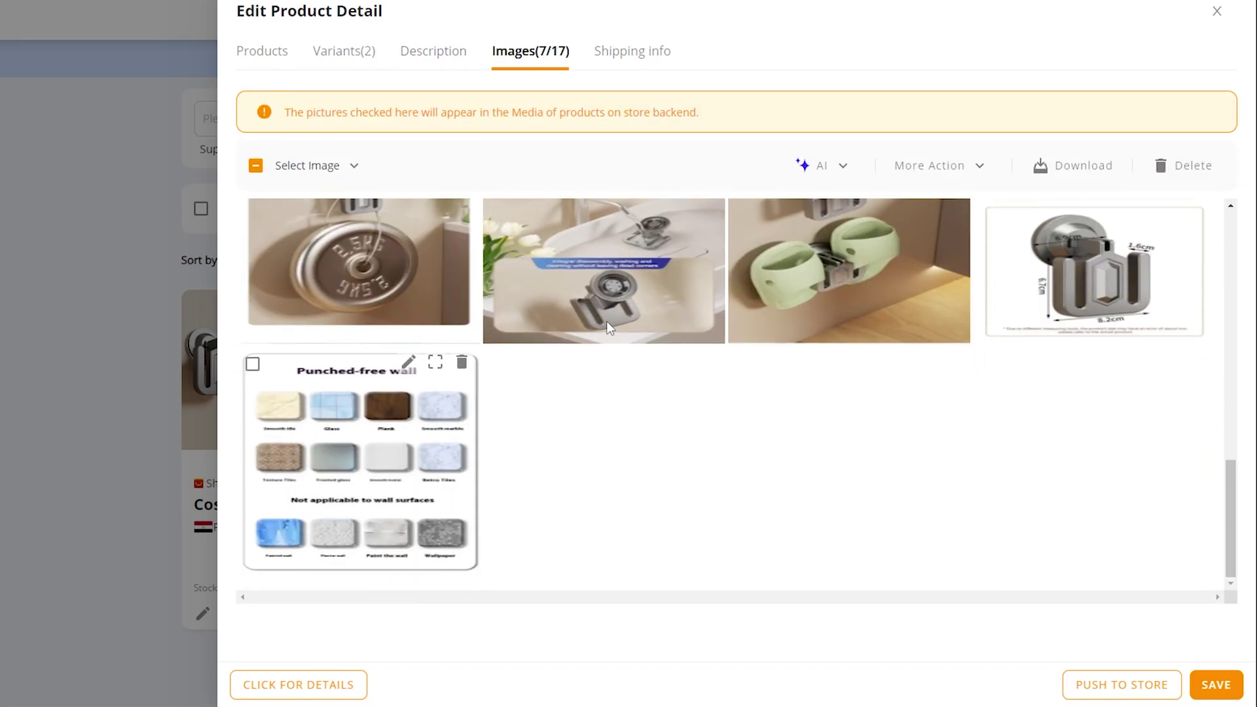
scroll(556, 324, up, 3)
scroll(469, 316, up, 3)
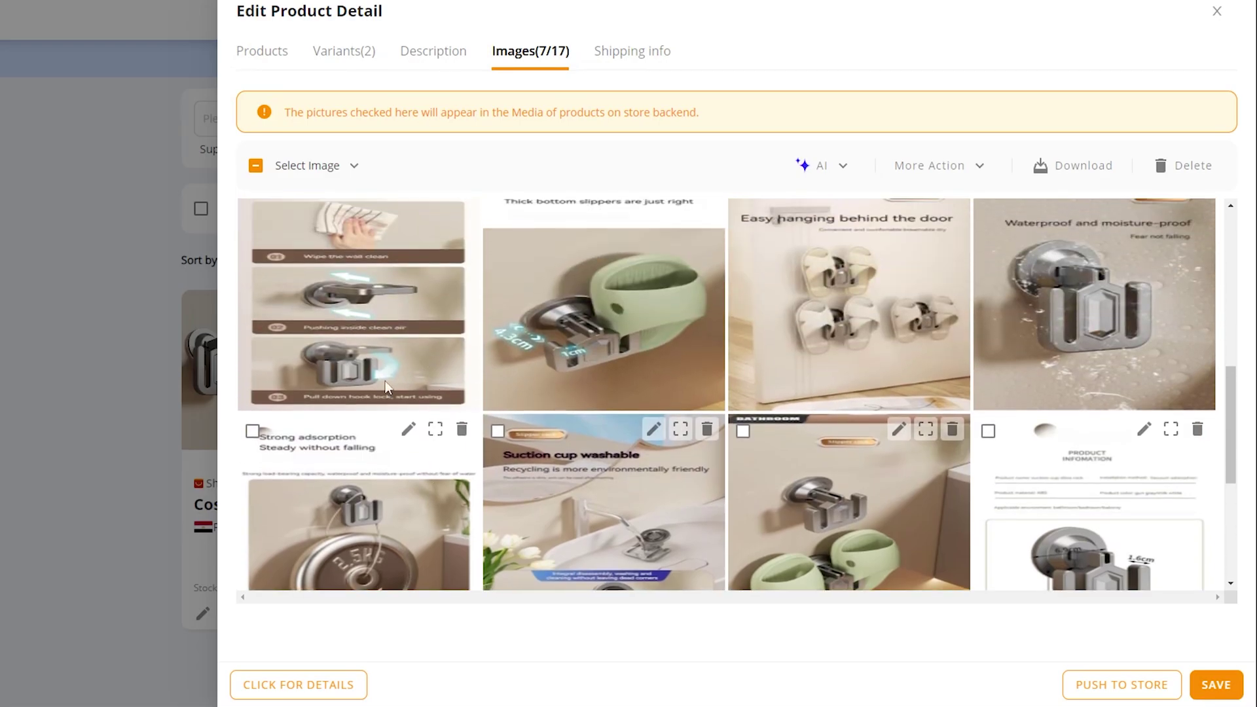
click(253, 432)
click(253, 433)
- Exclude the 'One second installation' image so only 6 of 17 images are included
scroll(288, 428, down, 3)
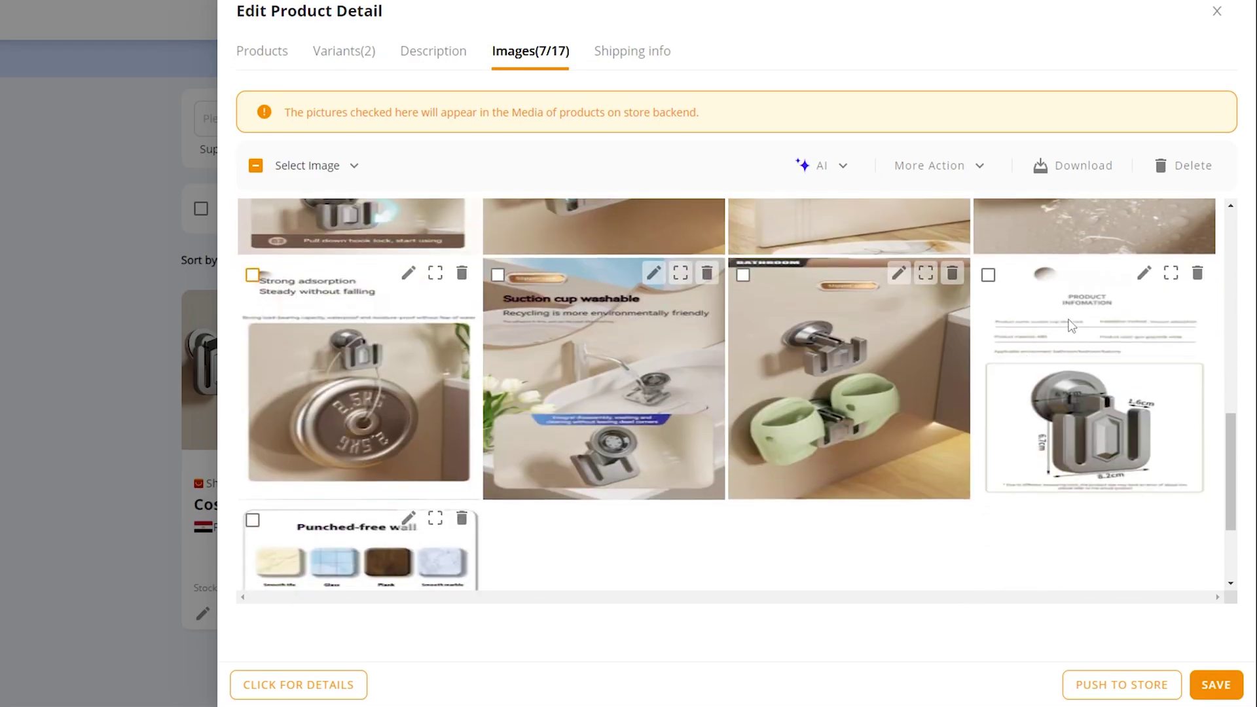
scroll(371, 399, down, 3)
scroll(393, 419, up, 9)
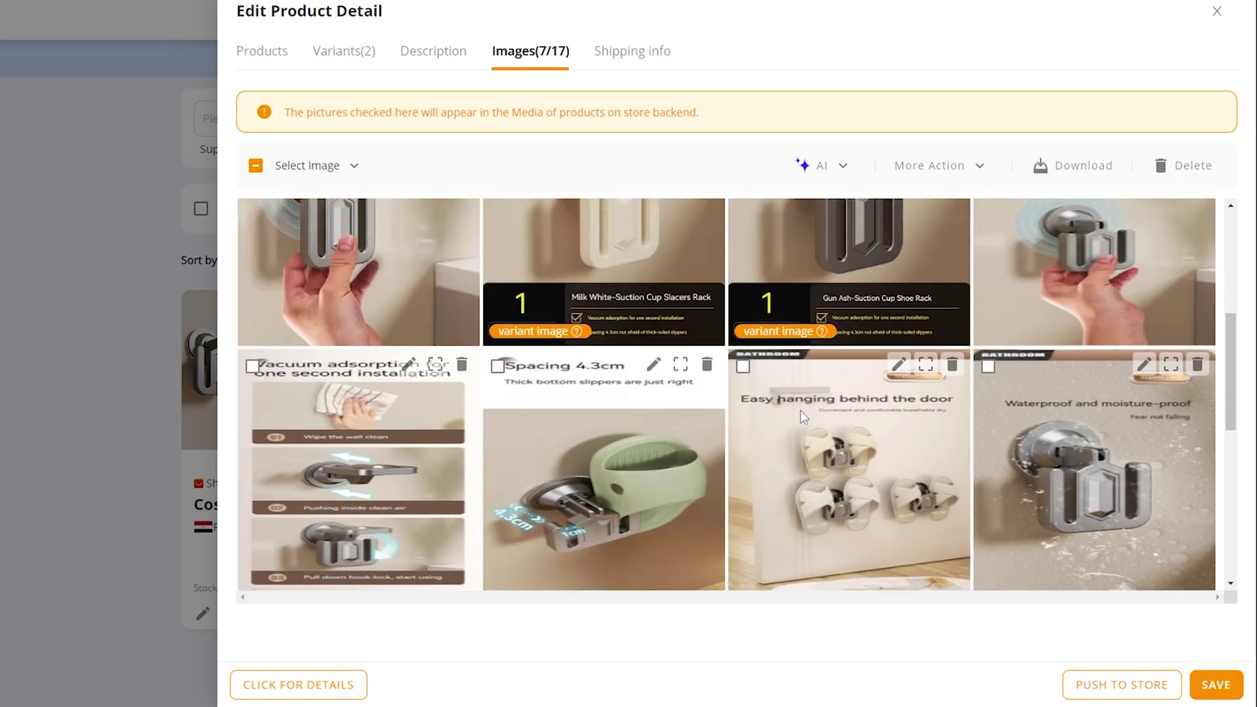
scroll(1067, 482, up, 5)
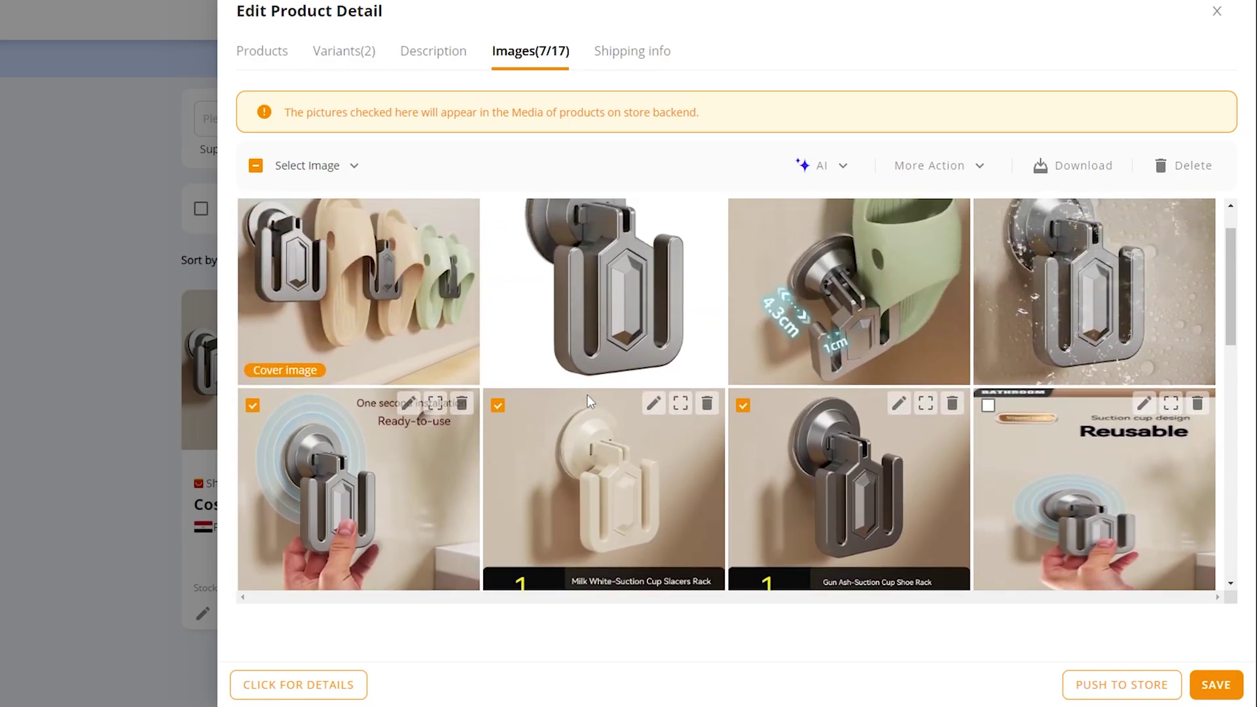
scroll(707, 431, down, 1)
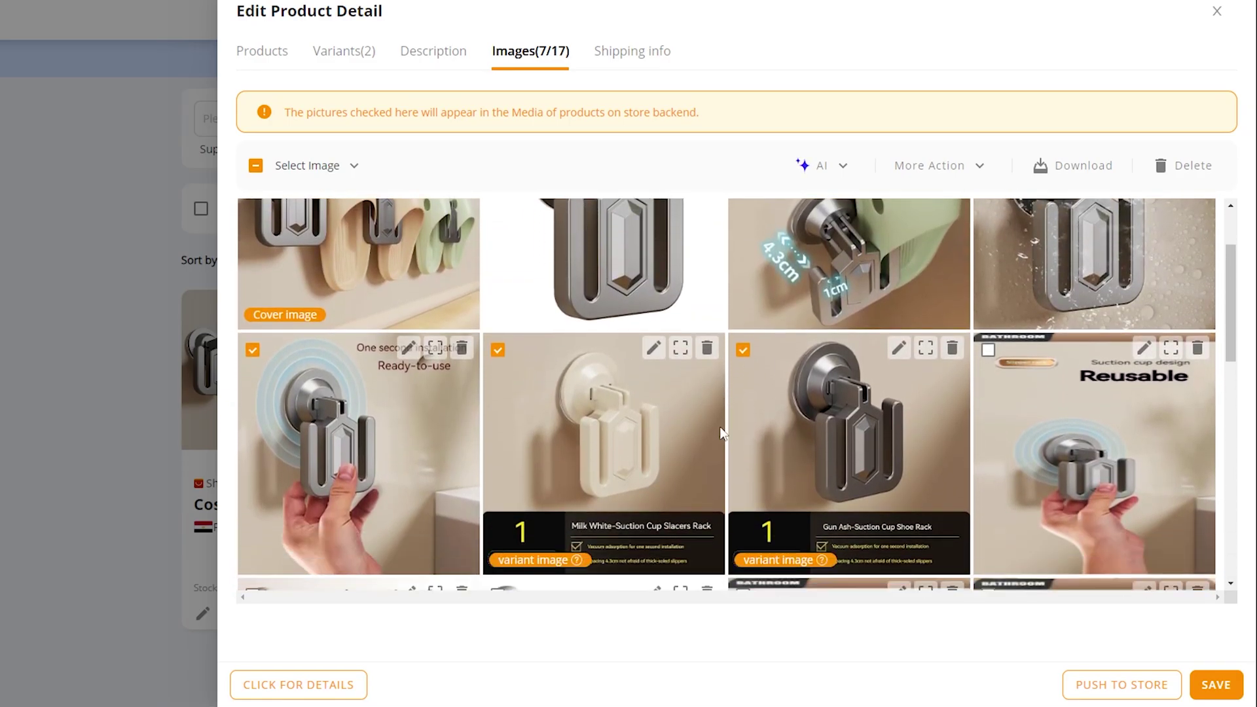
click(253, 332)
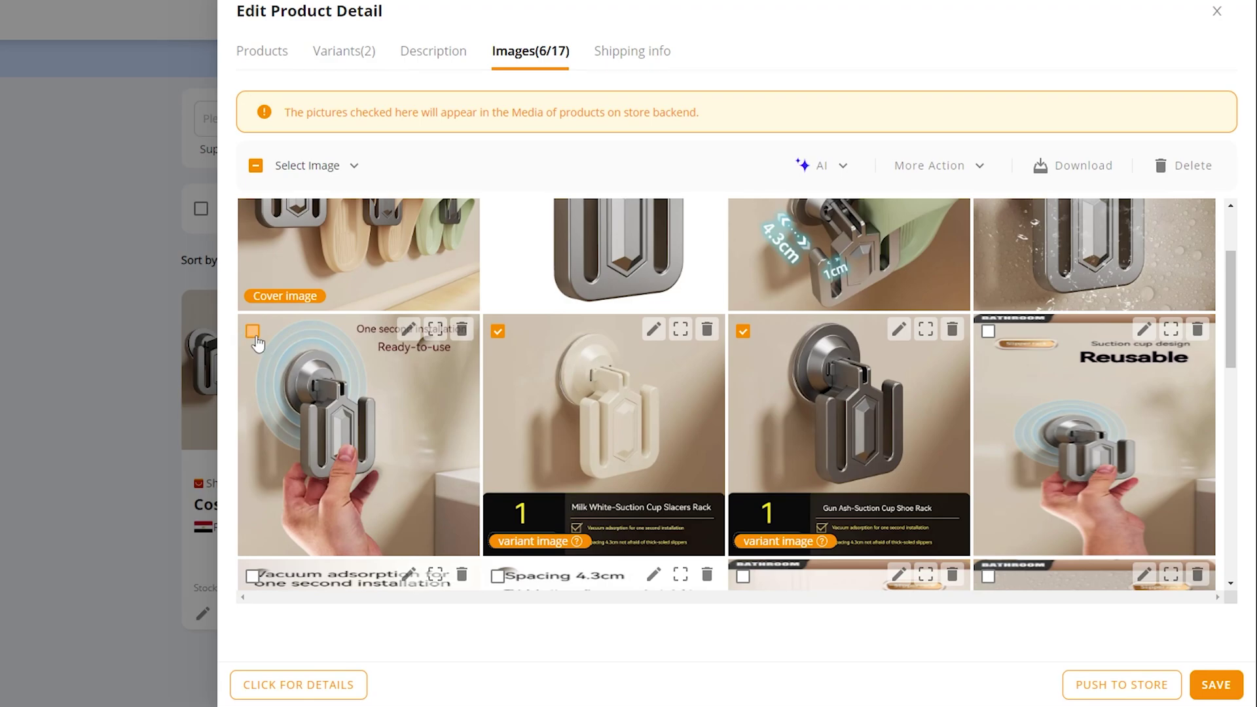
scroll(258, 349, up, 2)
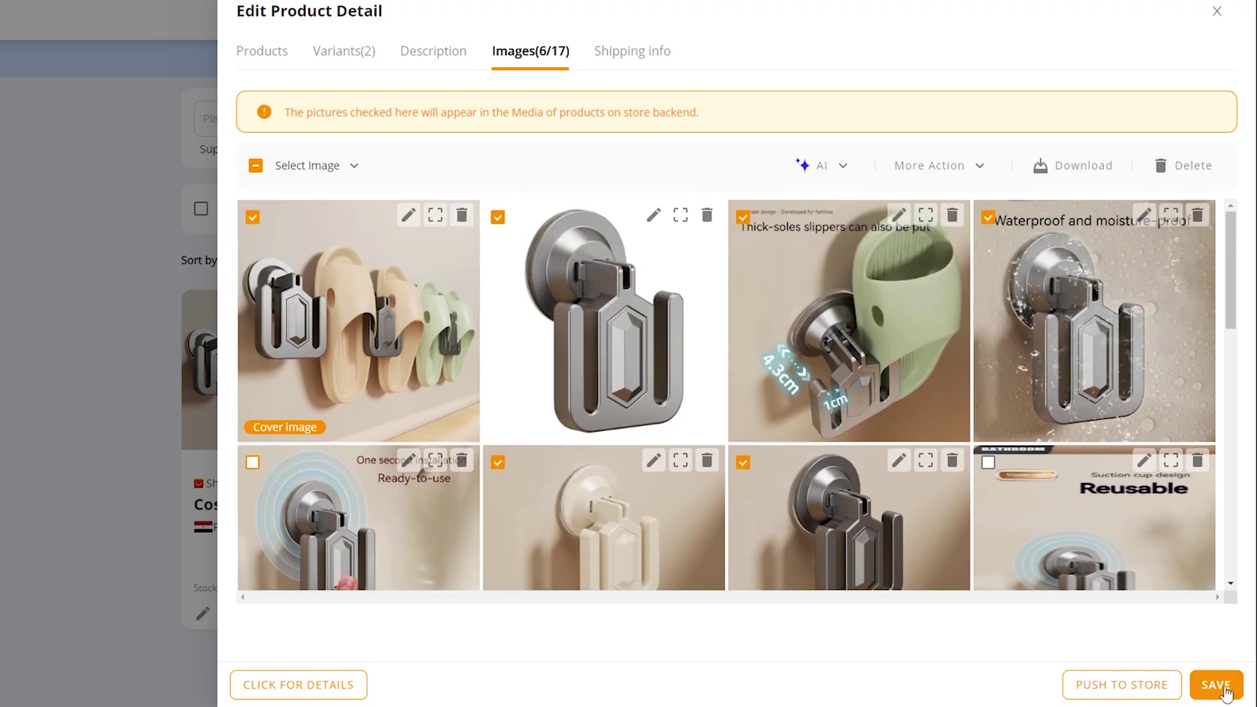
- On the Shipping info tab, set the Ship to country to United States instead of United Kingdom
click(645, 62)
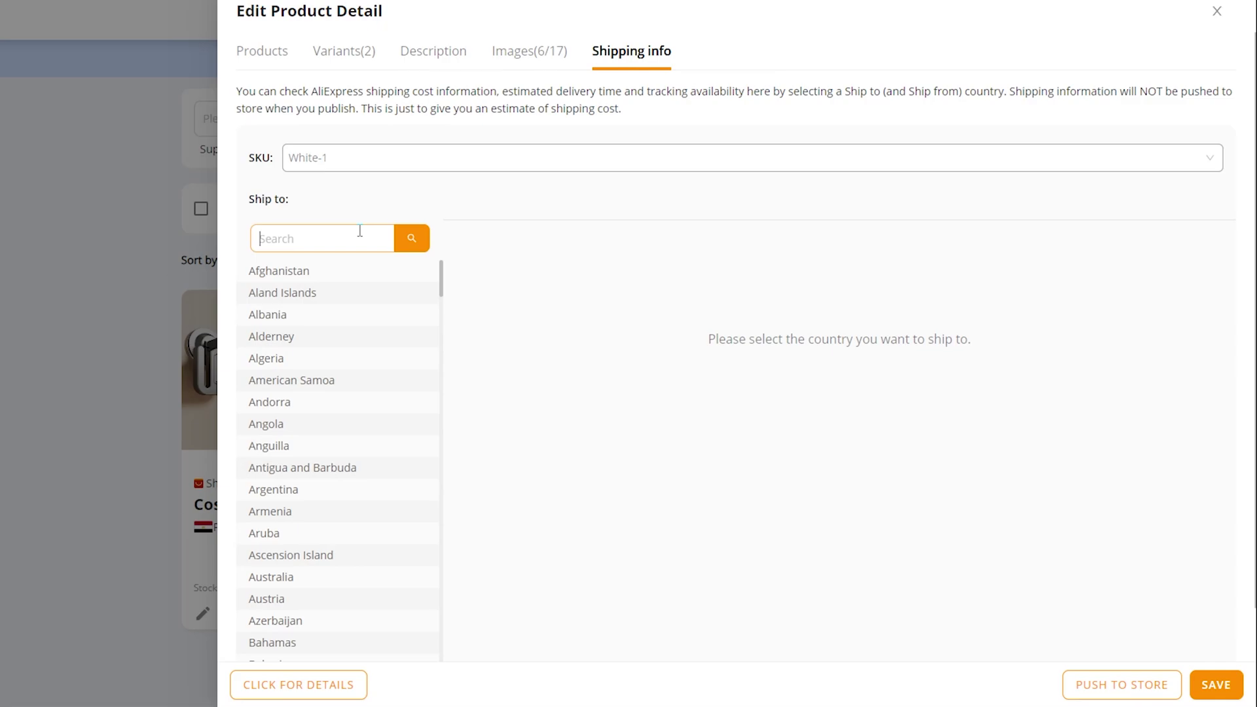
text(united kin)
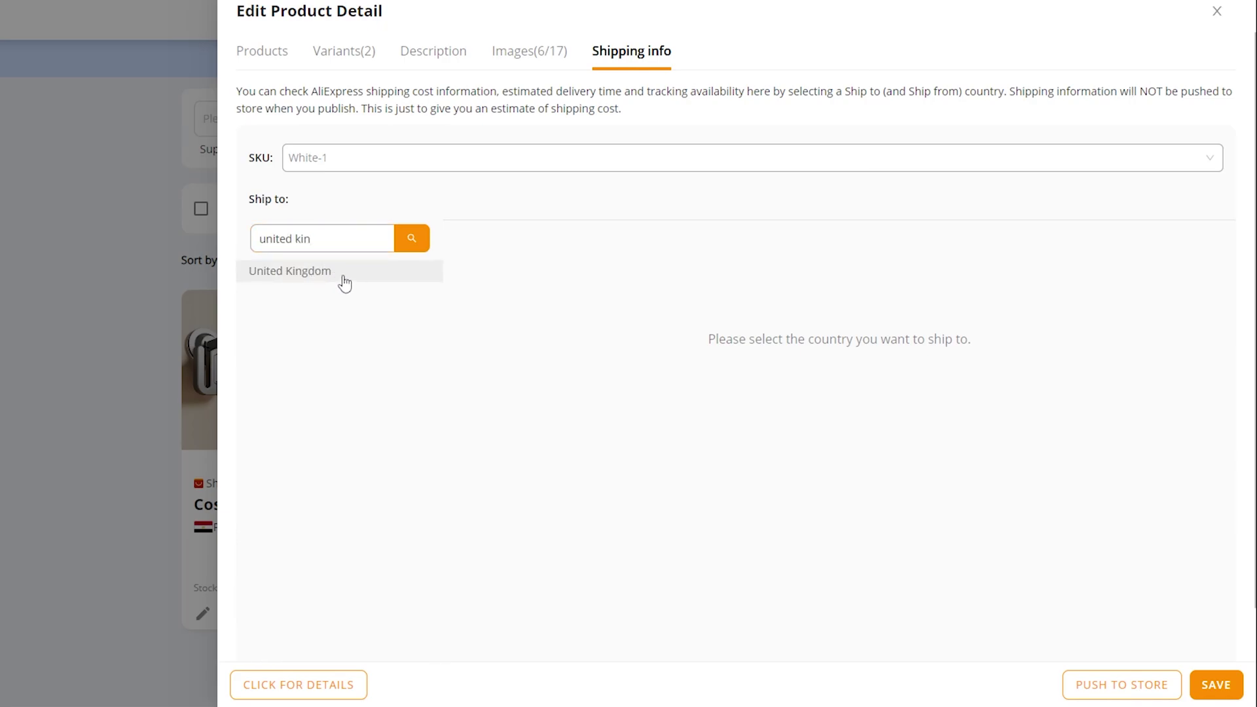
click(344, 284)
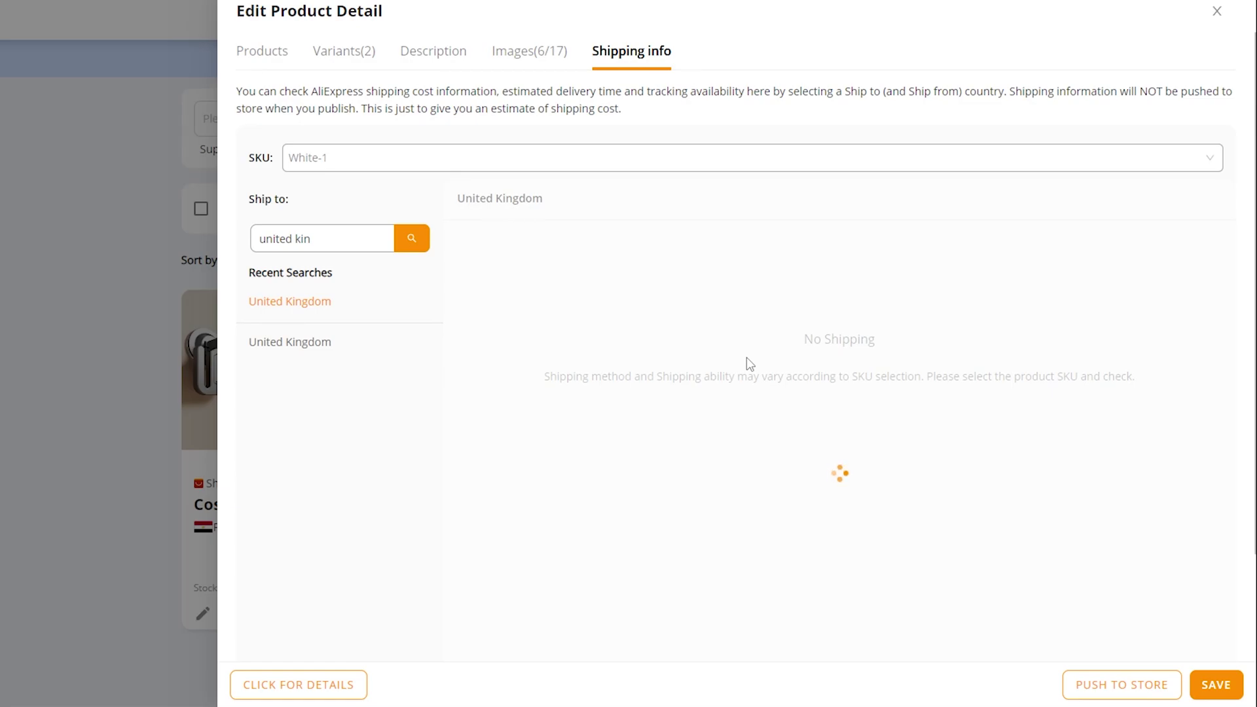
key(BackSpace)
key(BackSpace)
key(BackSpace)
key(BackSpace)
key(BackSpace)
text(d)
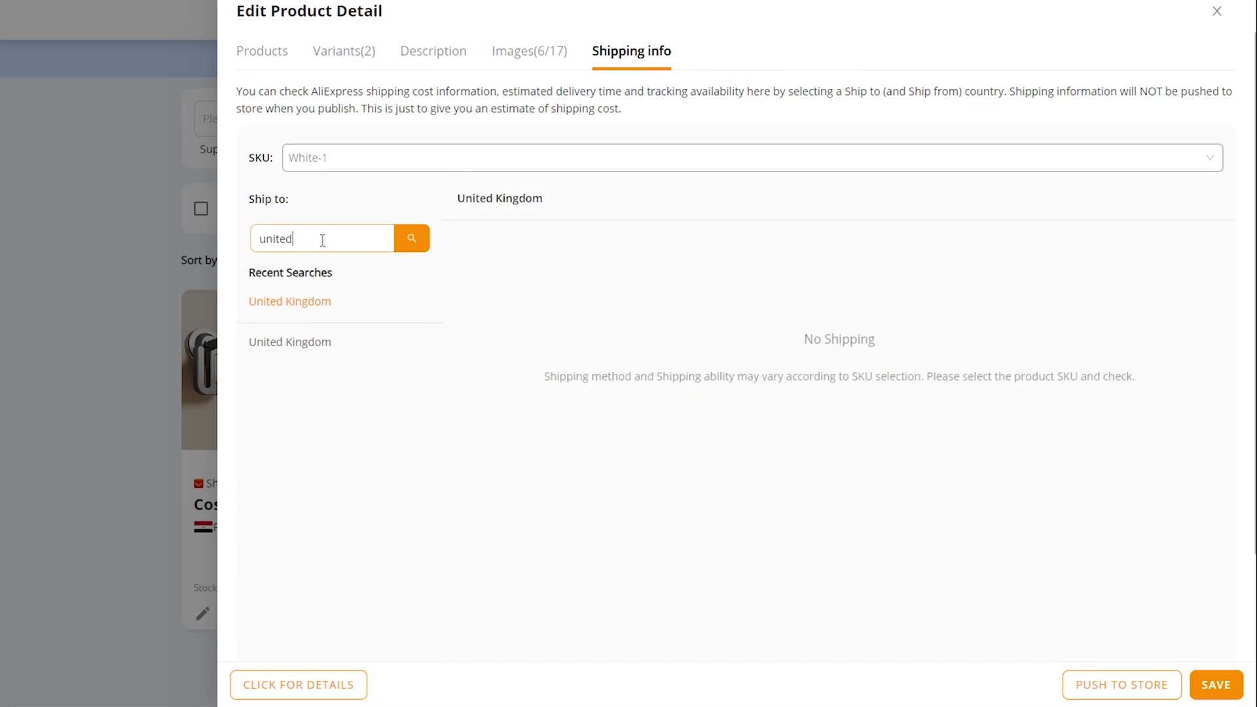
click(412, 243)
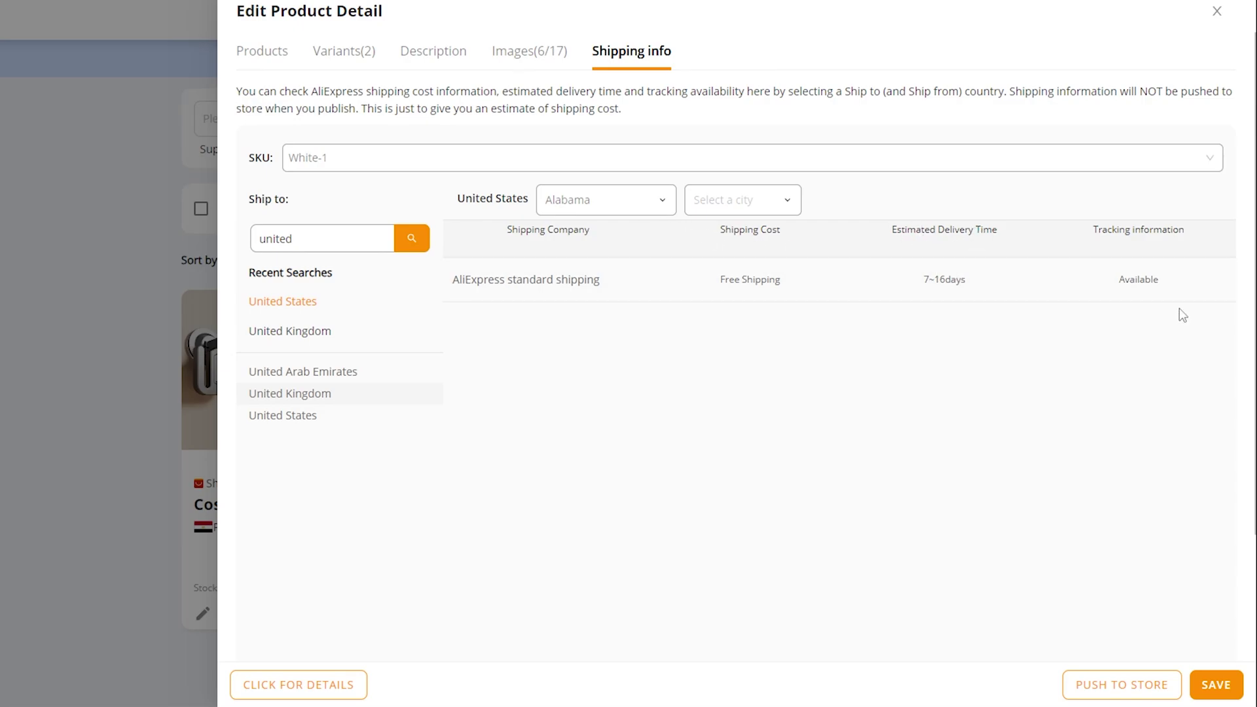
- Choose Illinois as the state and 3 lake as the city for the shipping estimate
click(633, 200)
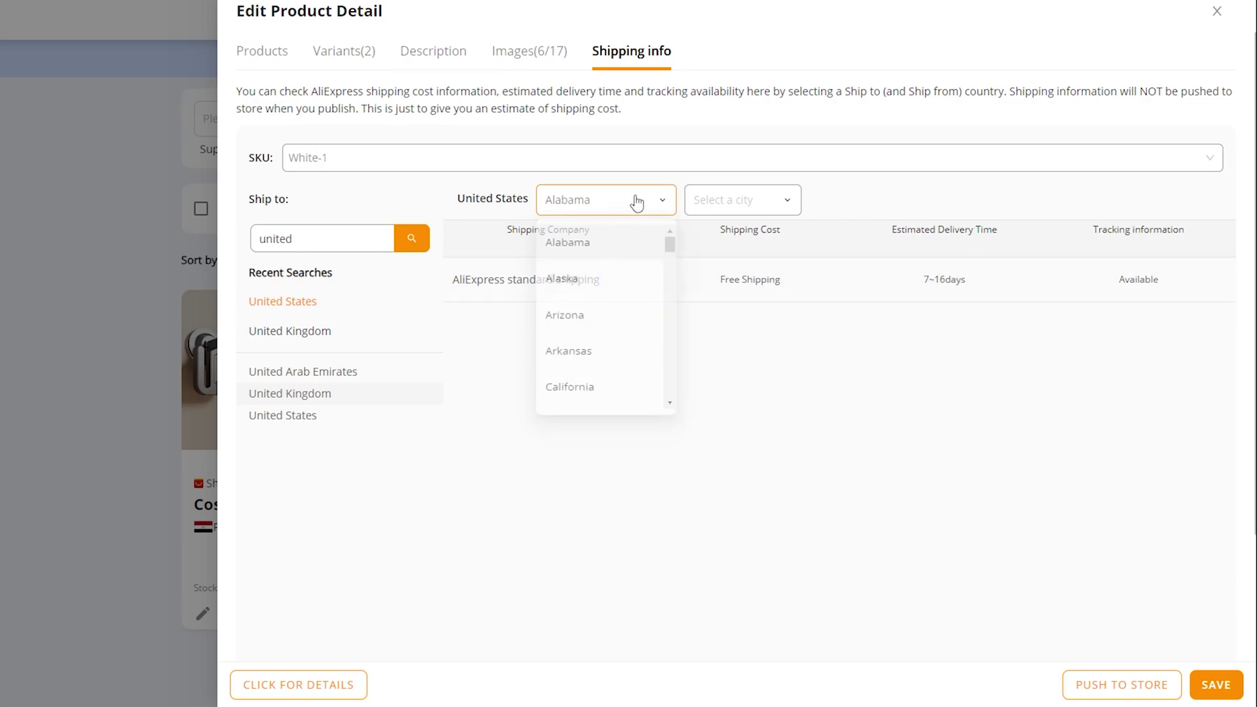
click(633, 203)
click(633, 205)
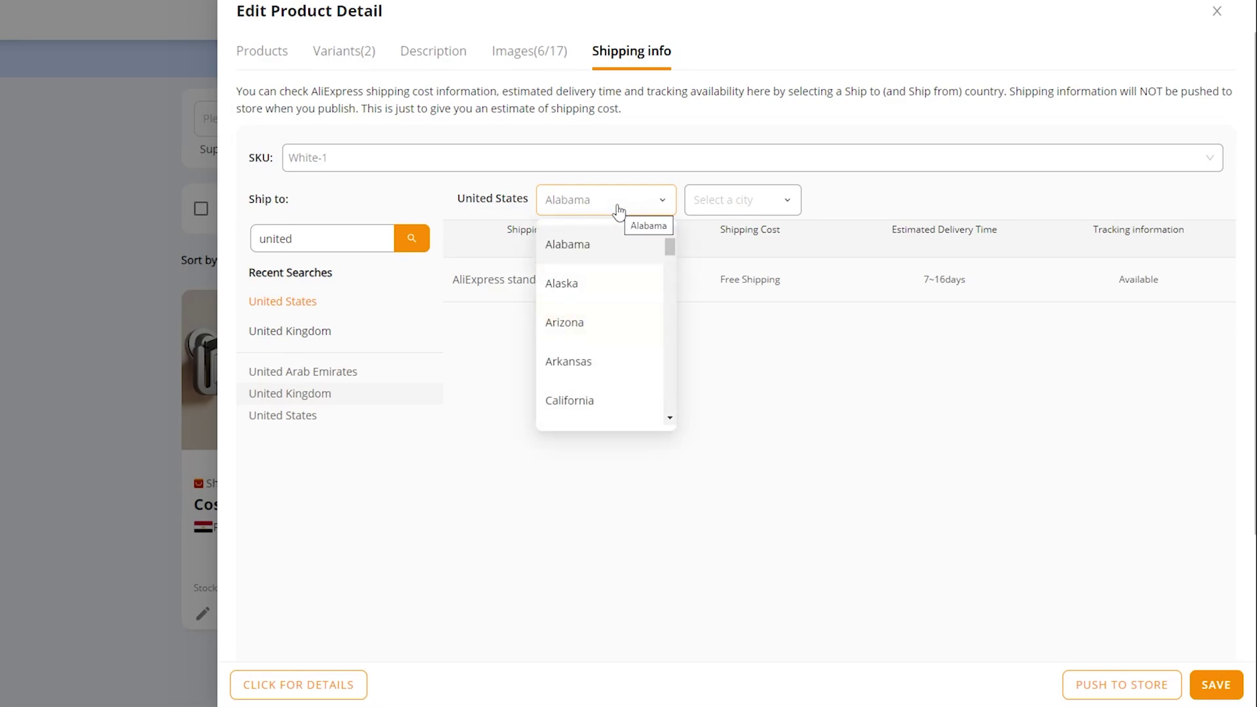
scroll(589, 368, down, 6)
click(591, 288)
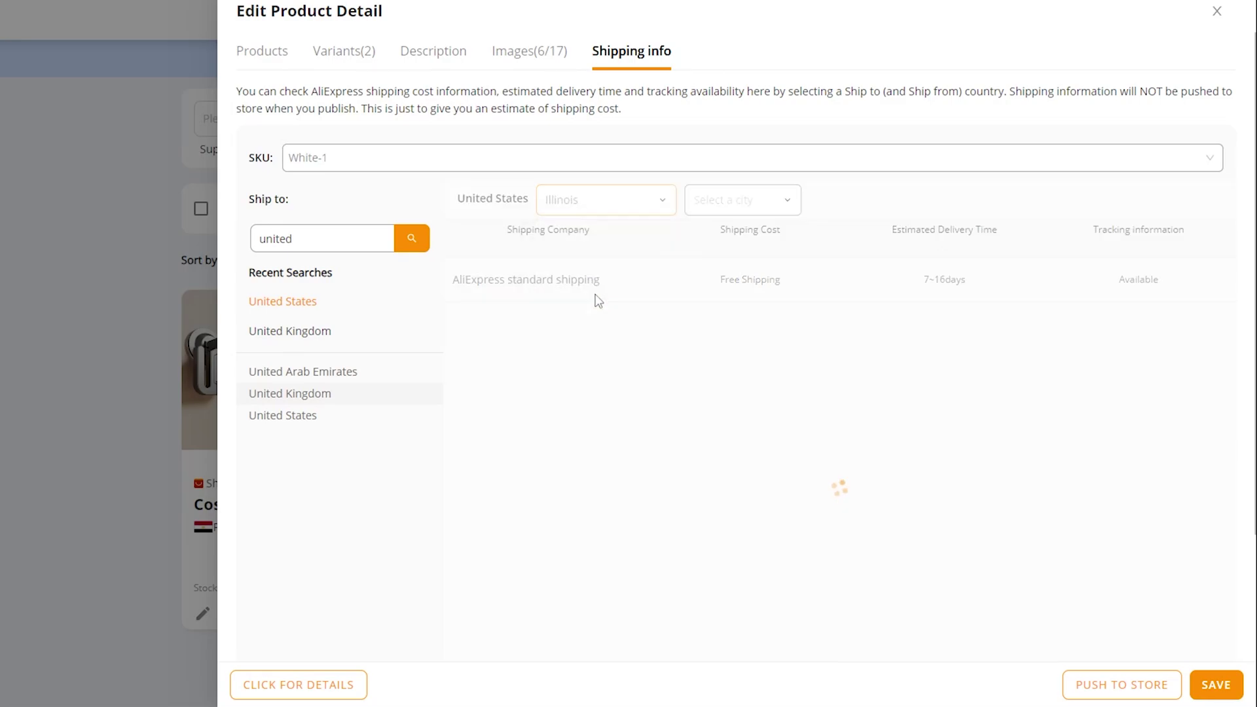
click(746, 204)
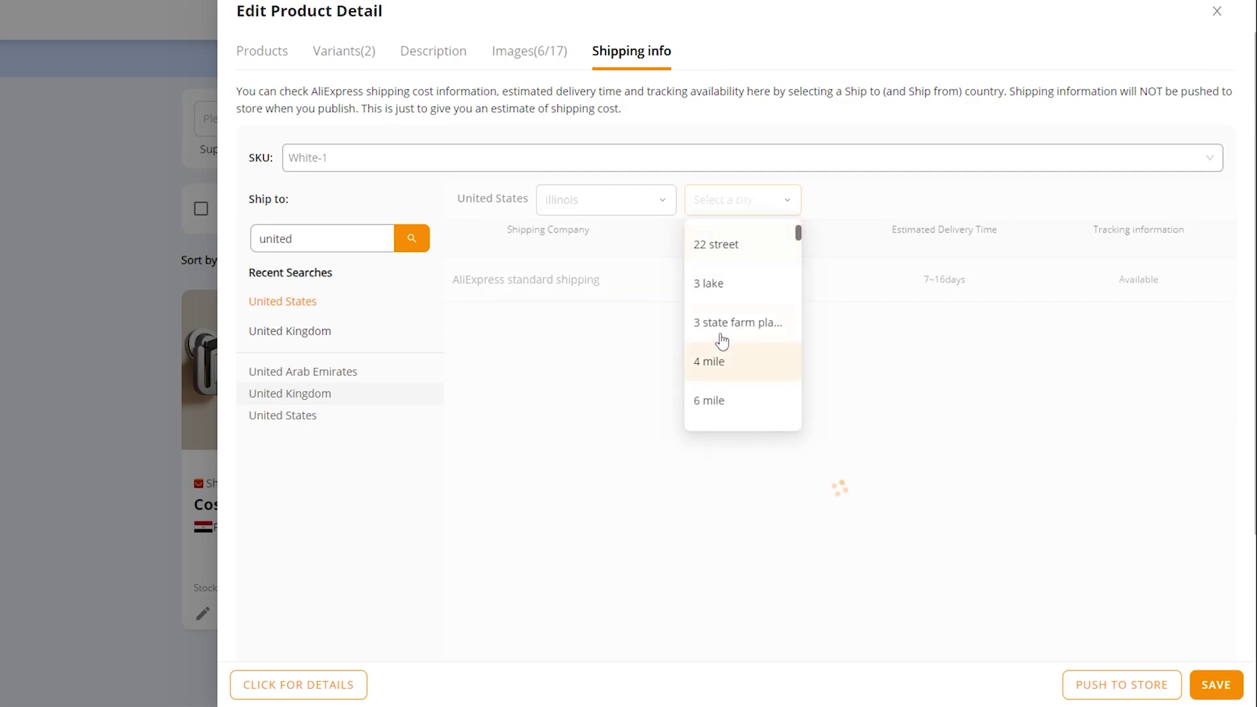
click(716, 284)
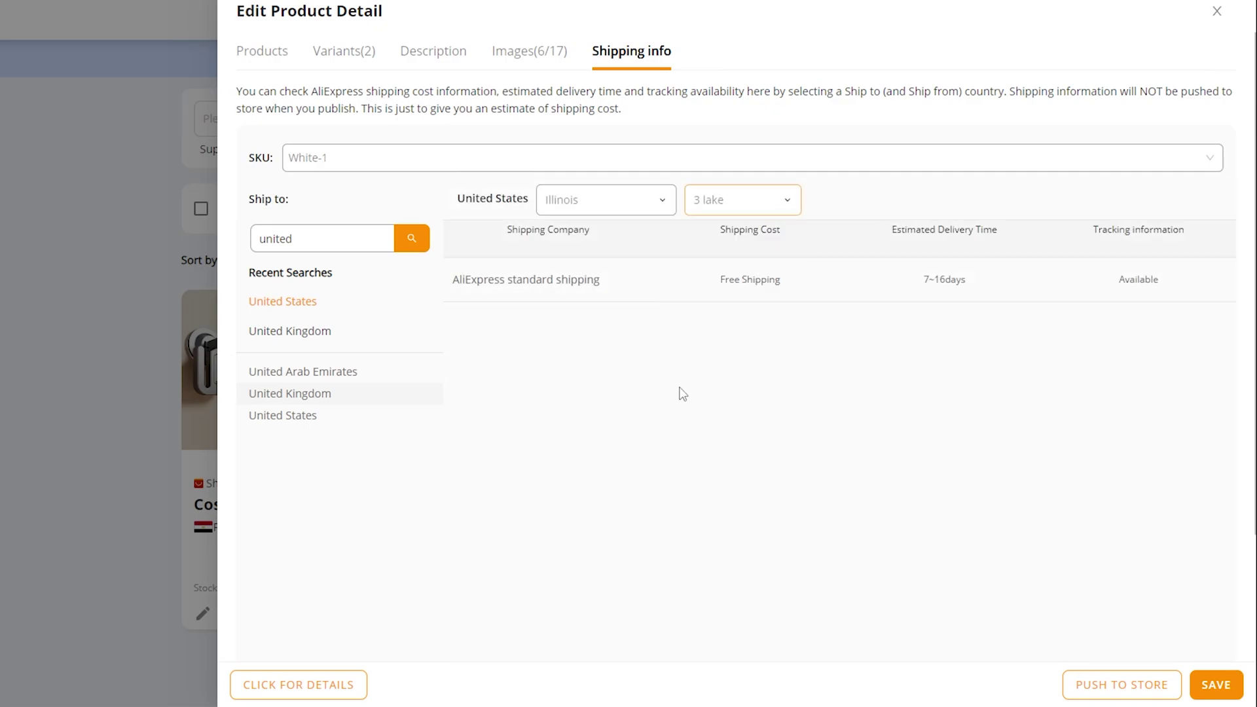
- Save the shoe rack edits and push it to the Shopify store, also publishing to Online Store
click(1205, 687)
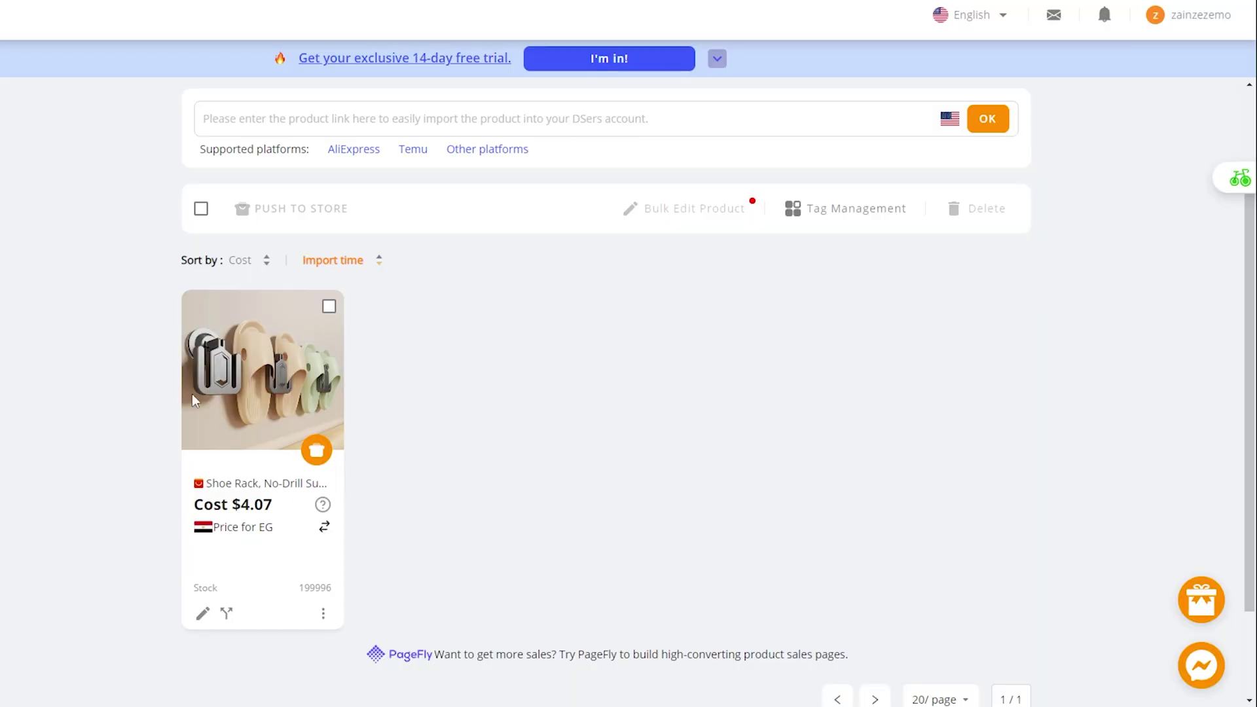
click(317, 451)
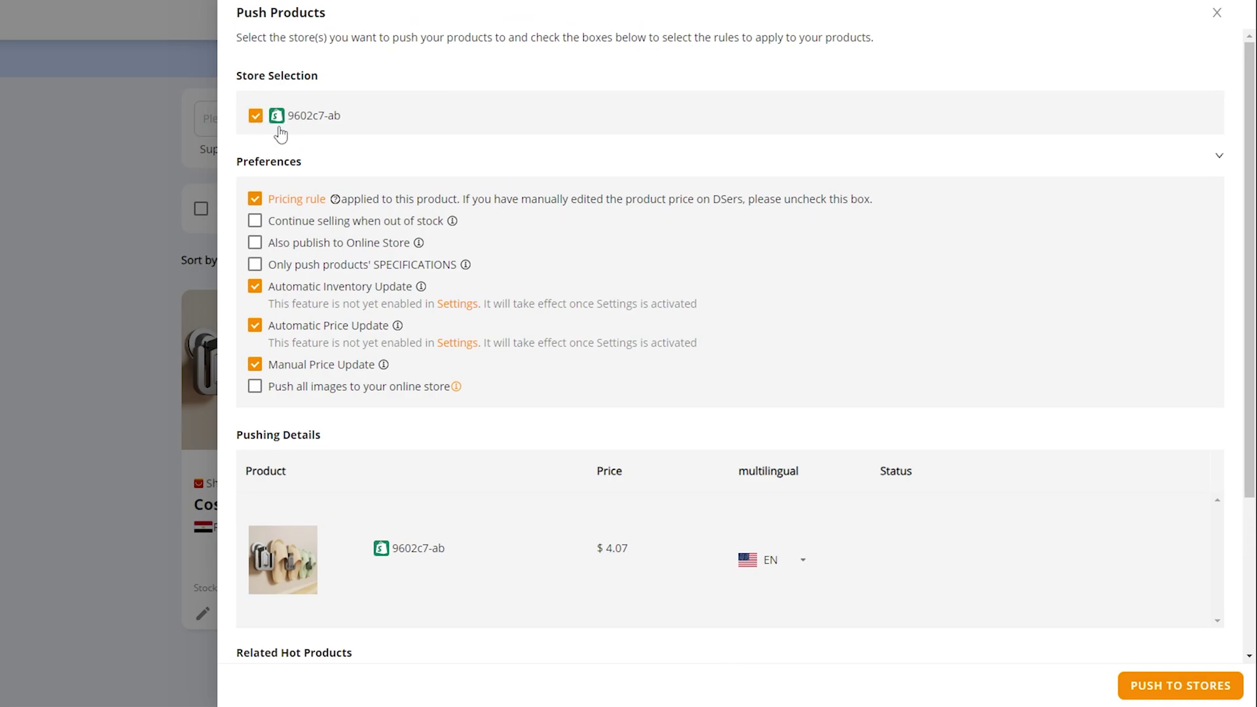
click(86, 226)
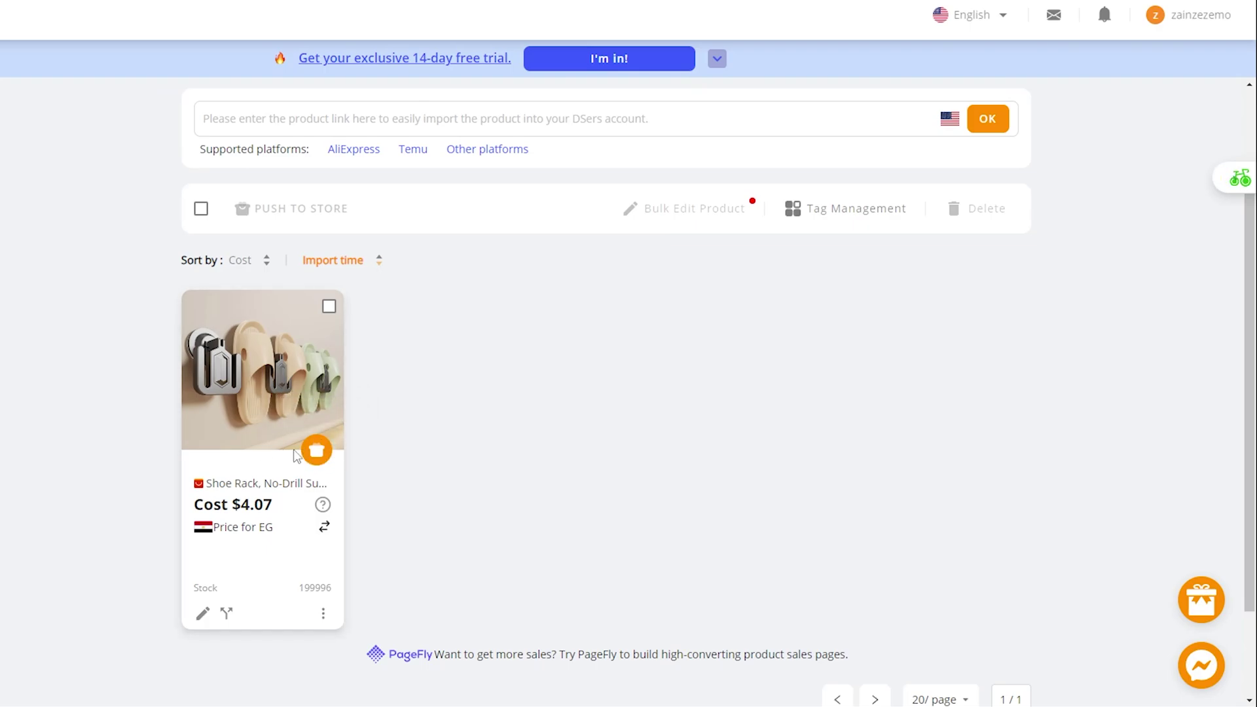
click(313, 449)
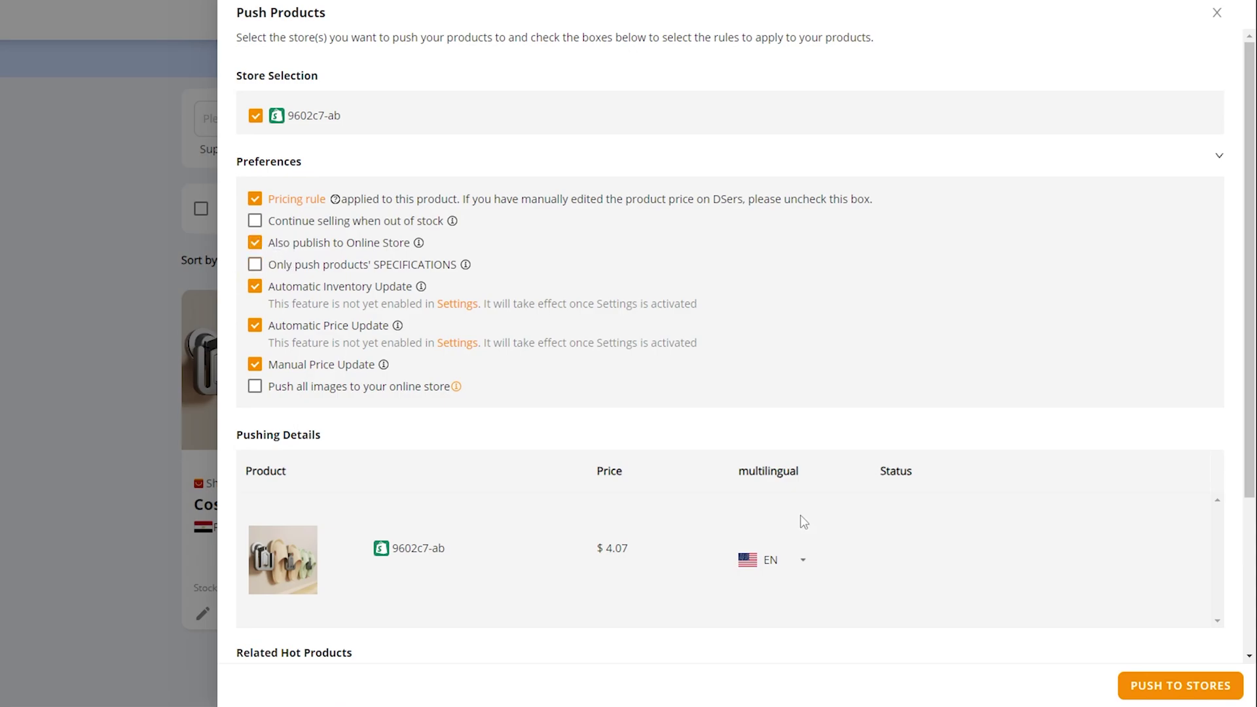
click(1163, 694)
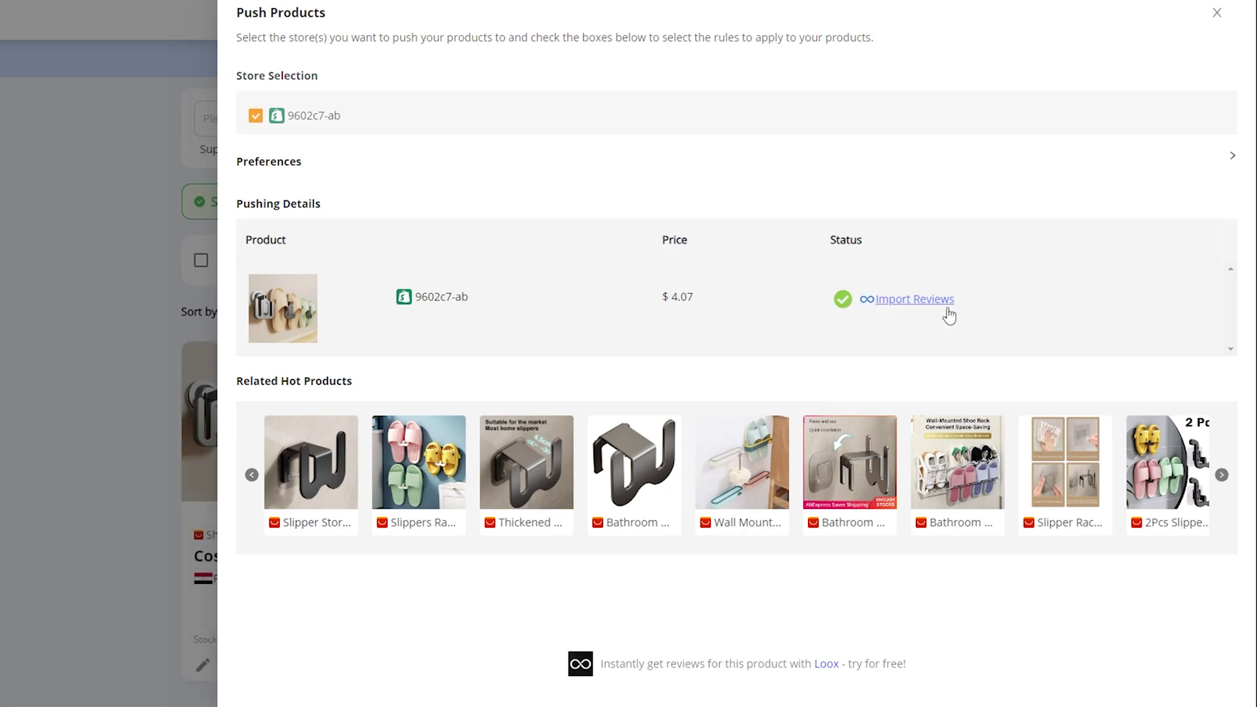
click(156, 155)
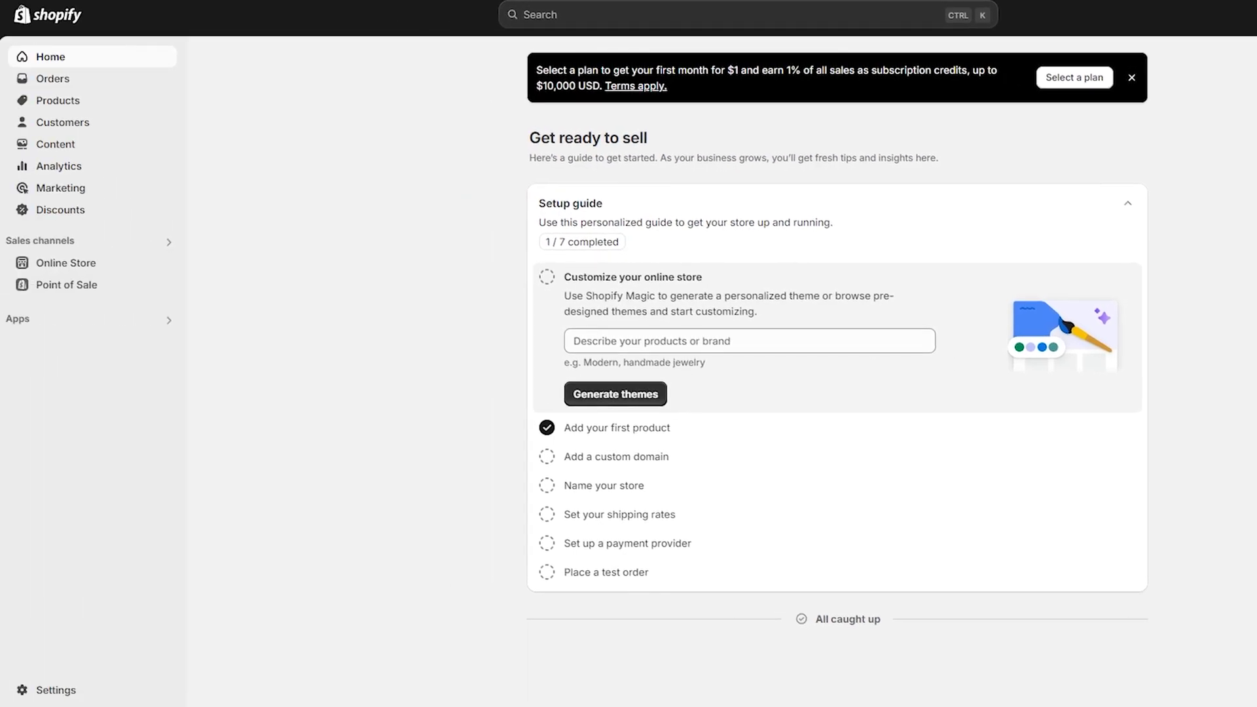
- Open the Shoe Rack product in Shopify Products and check its Active status, specifications and images
click(75, 105)
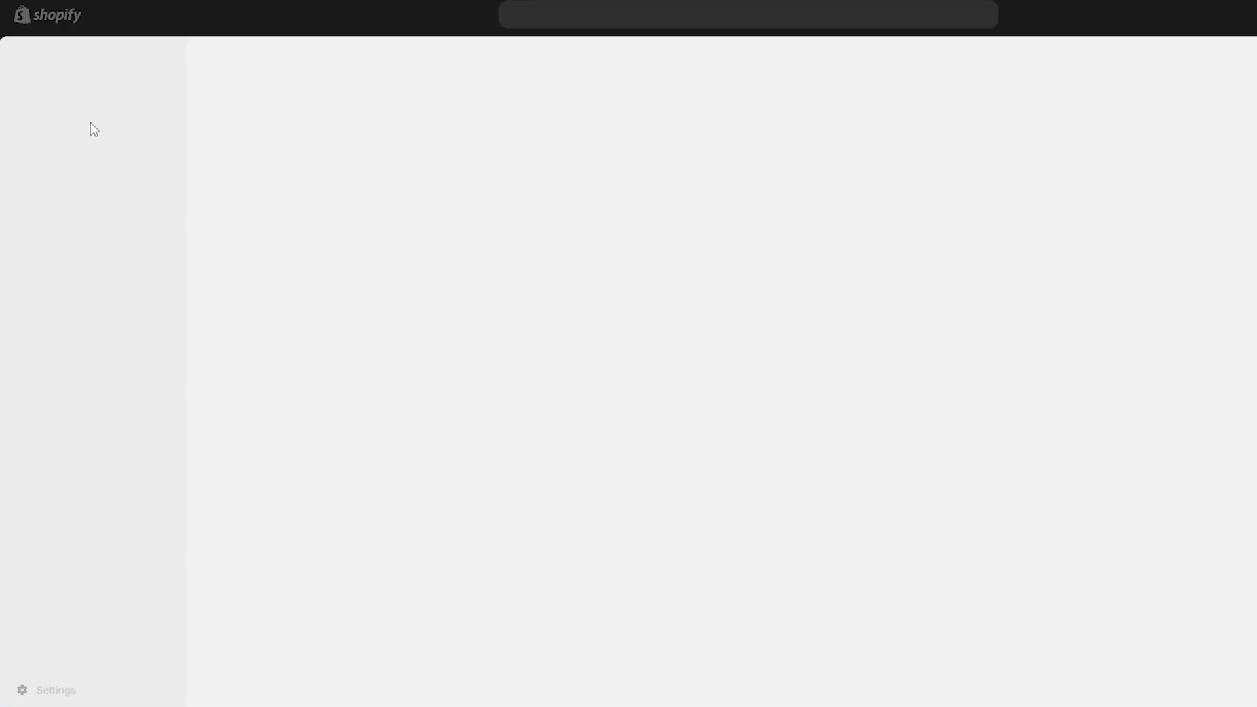
click(75, 105)
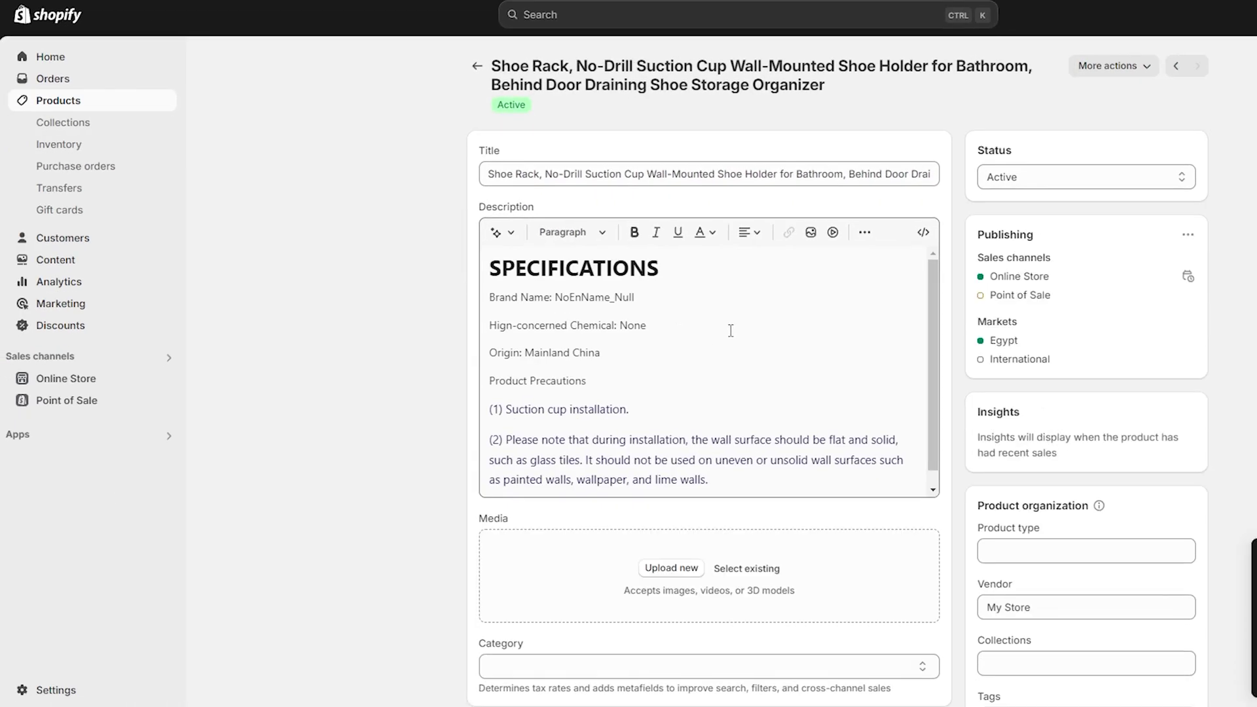
scroll(731, 330, down, 5)
scroll(893, 367, down, 5)
scroll(769, 302, up, 5)
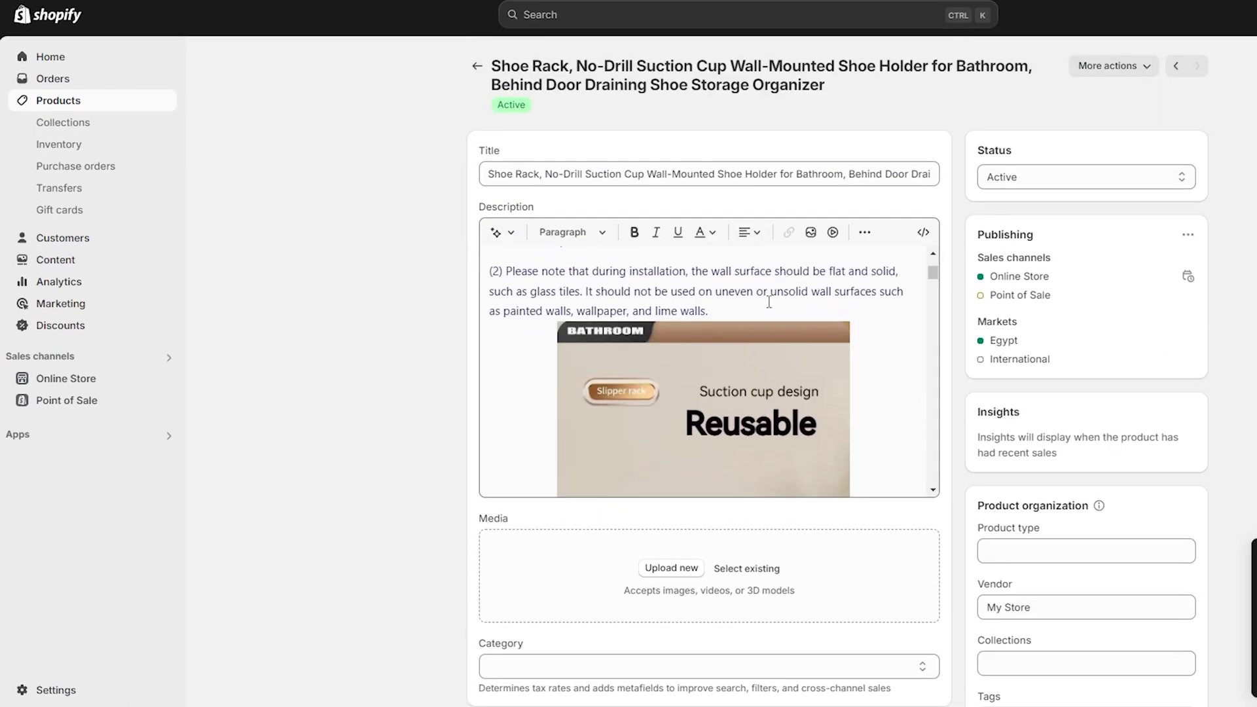
scroll(769, 302, down, 5)
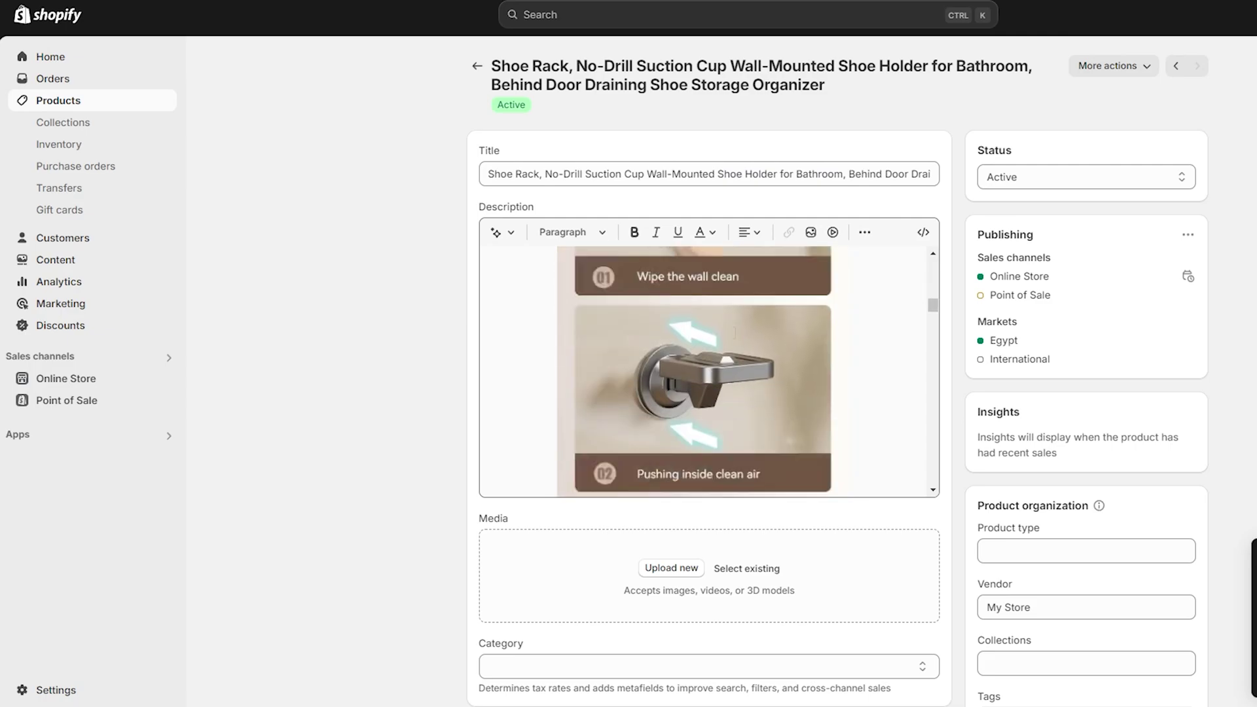
scroll(734, 332, down, 10)
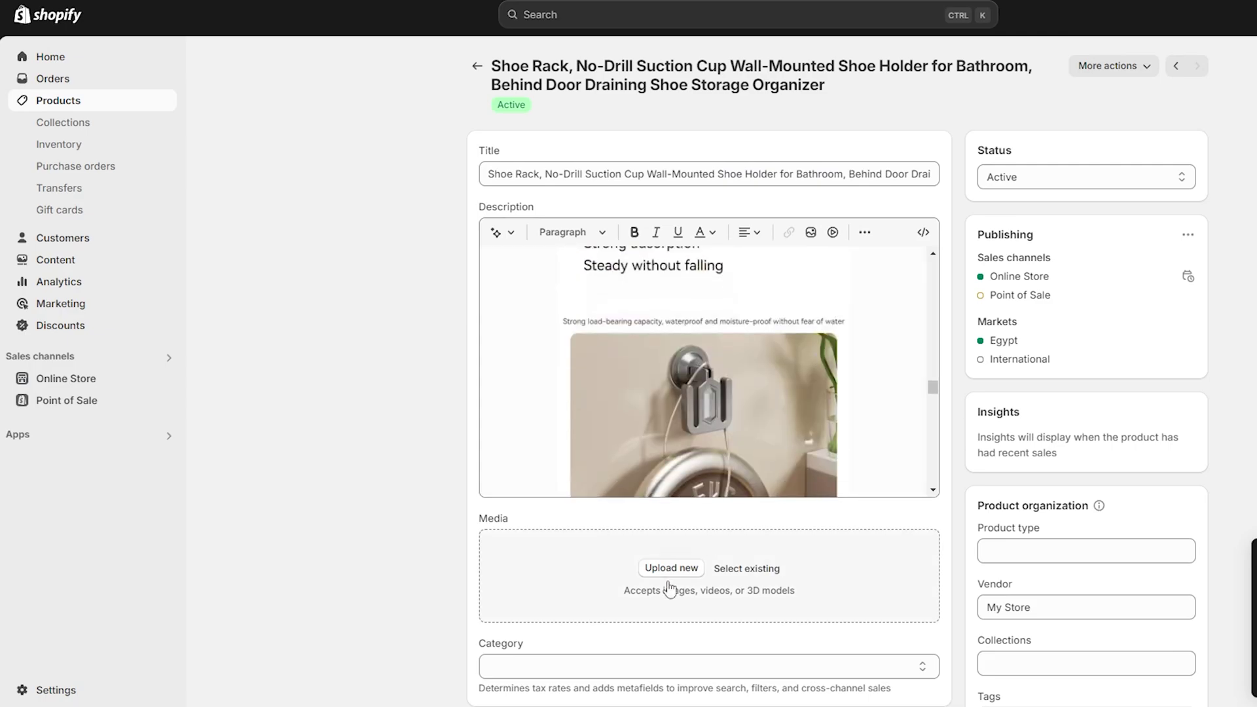
scroll(746, 393, down, 5)
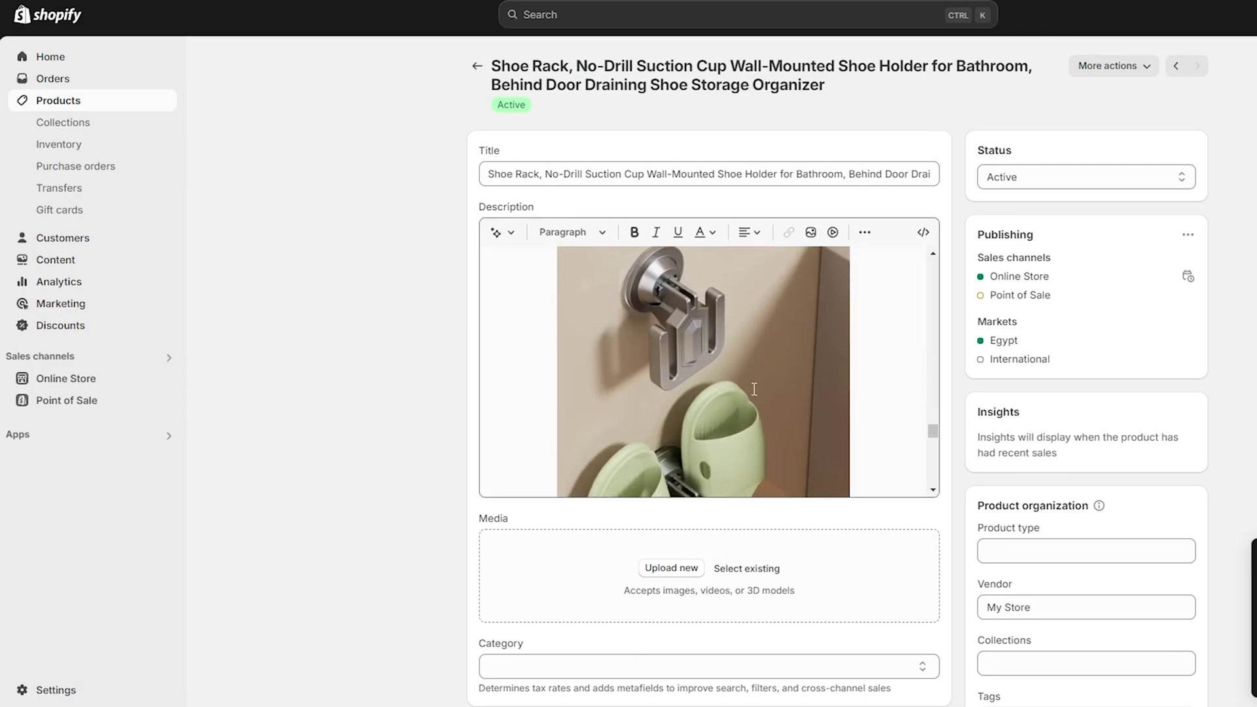
scroll(754, 389, down, 5)
scroll(916, 517, down, 6)
scroll(570, 432, up, 4)
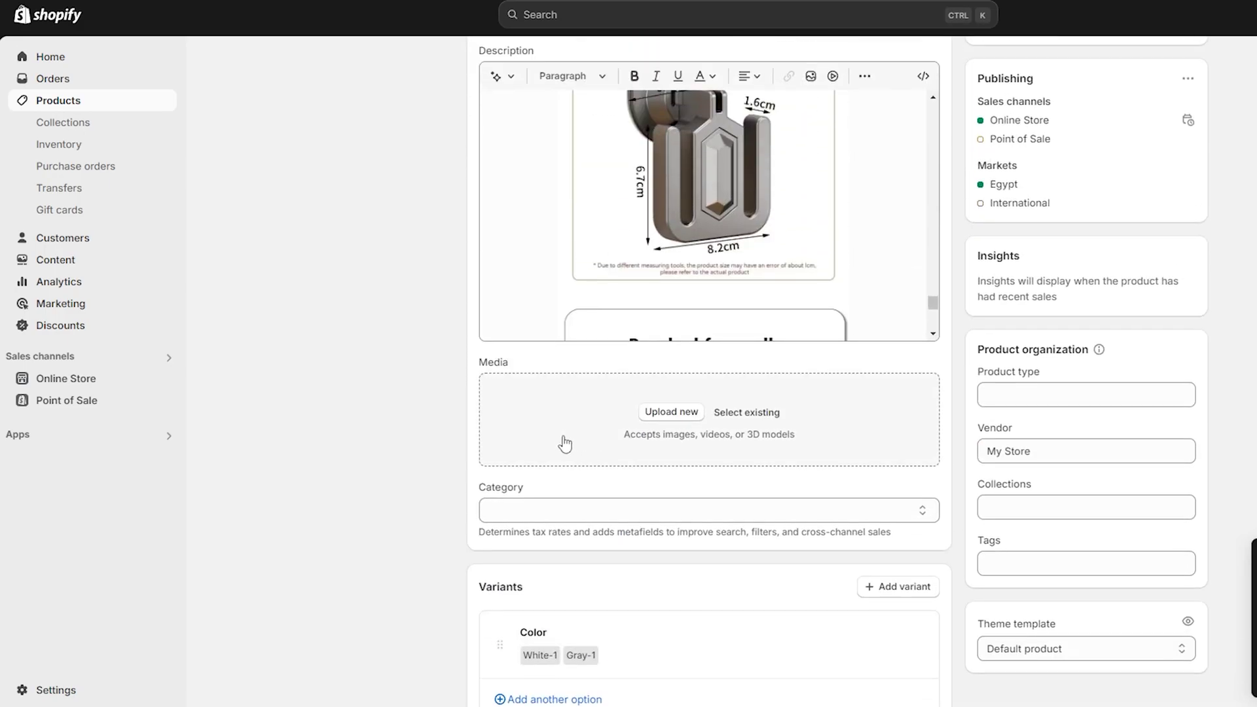
scroll(368, 422, up, 3)
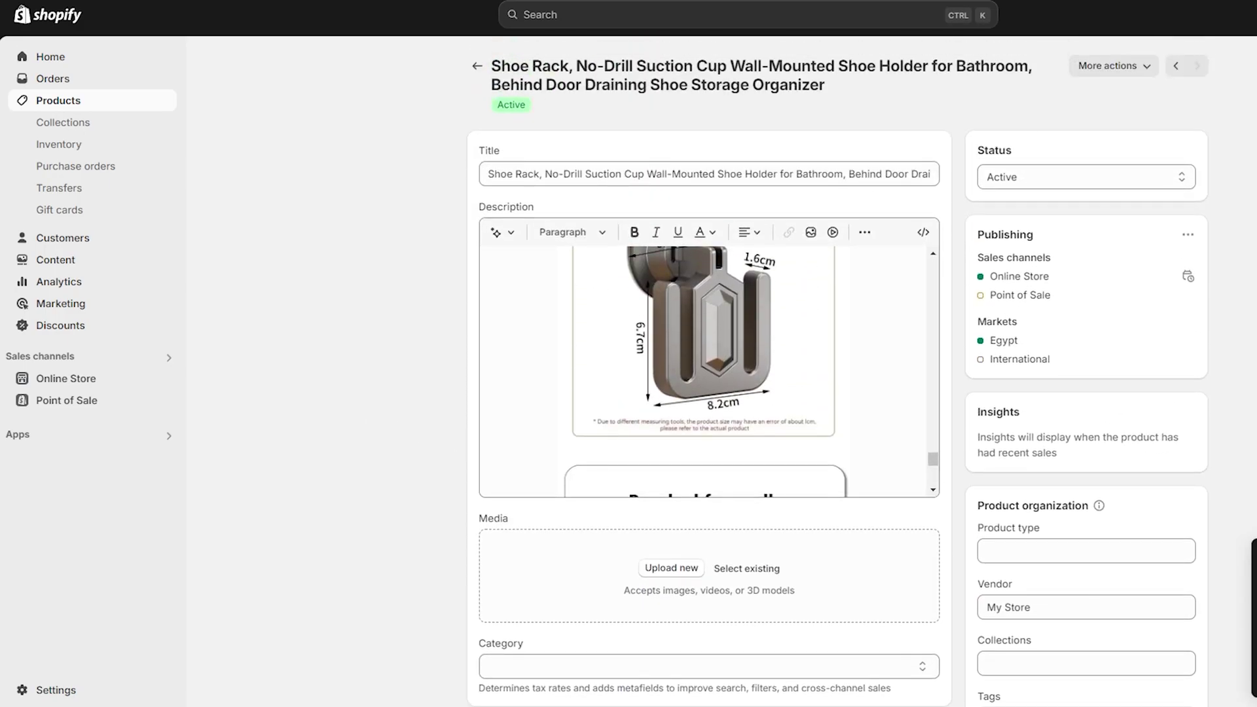